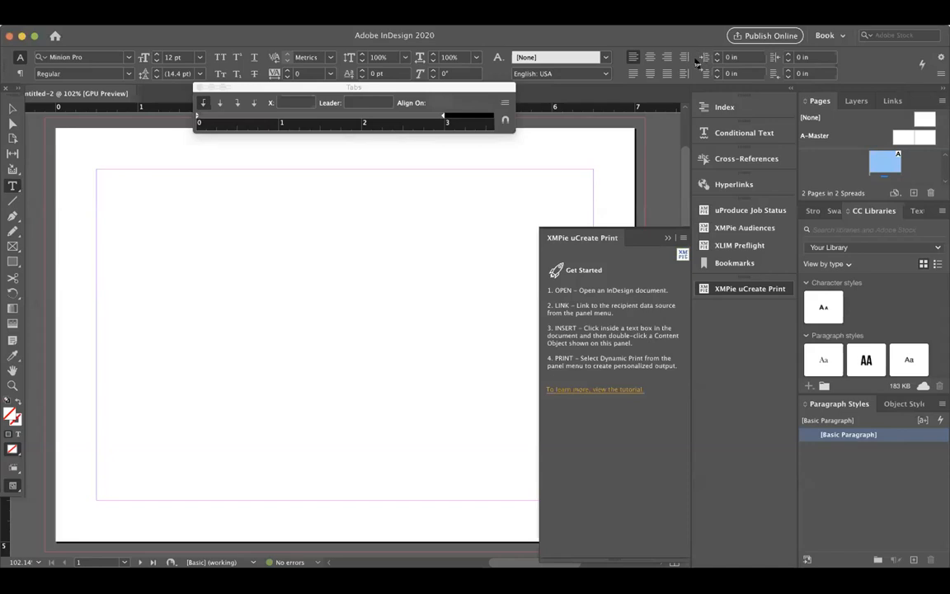
# Step: Close the Tabs panel and the blank untitled document
pyautogui.click(199, 86)
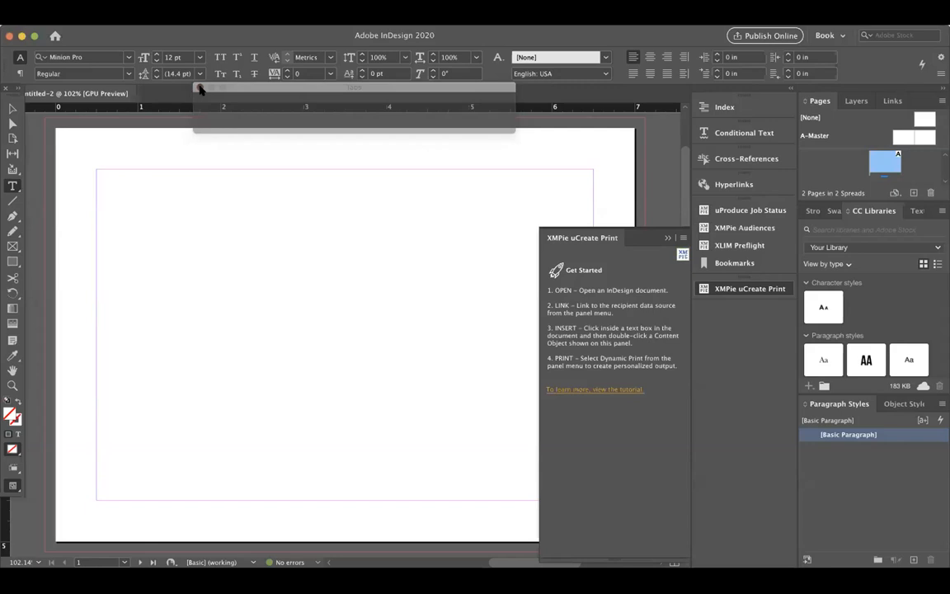
pyautogui.click(13, 108)
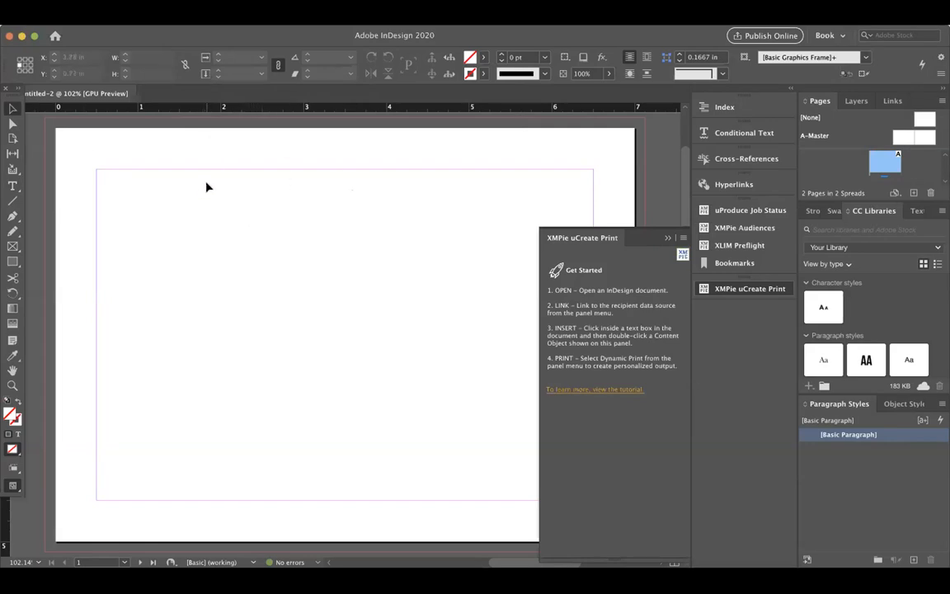
pyautogui.press('super+w')
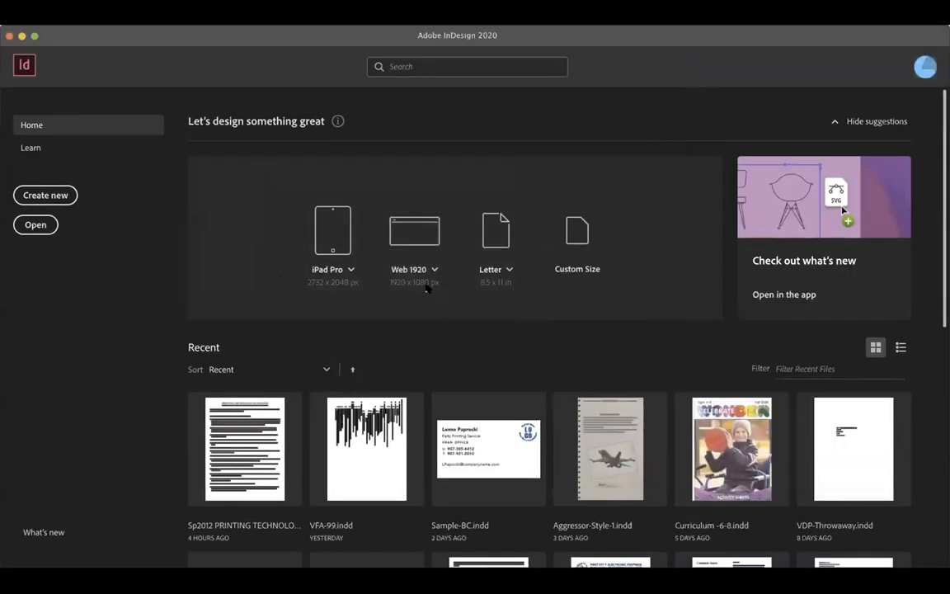
# Step: Create a 2-page document with the 5 x 7 card page size, a 0.125 in bleed on all sides, and facing pages disabled
pyautogui.press('super+n')
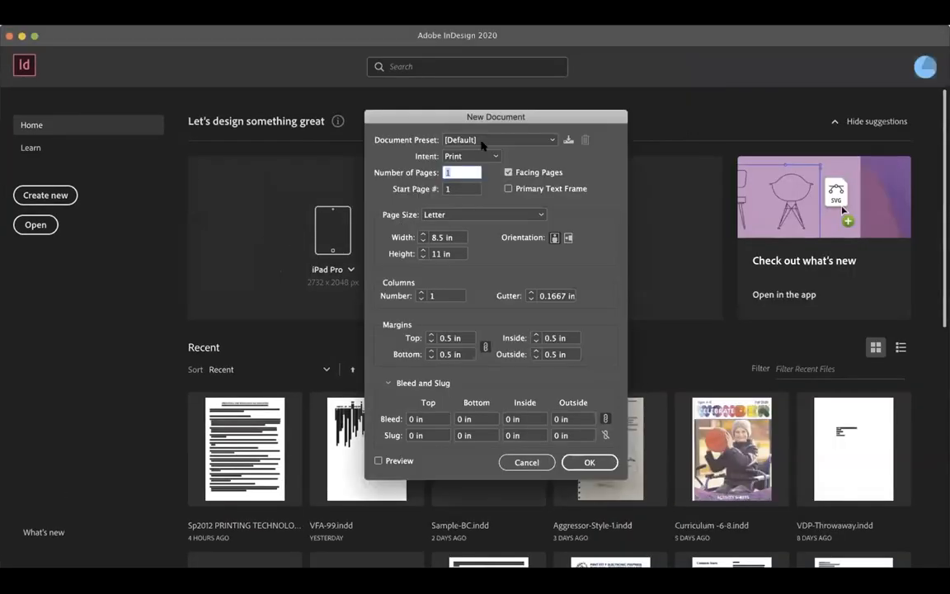
pyautogui.click(456, 215)
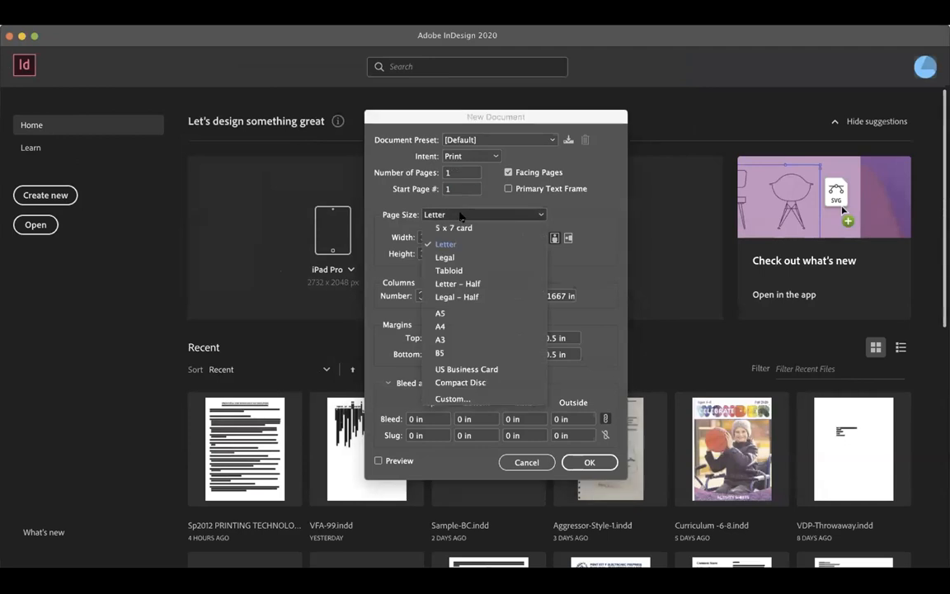
pyautogui.click(482, 227)
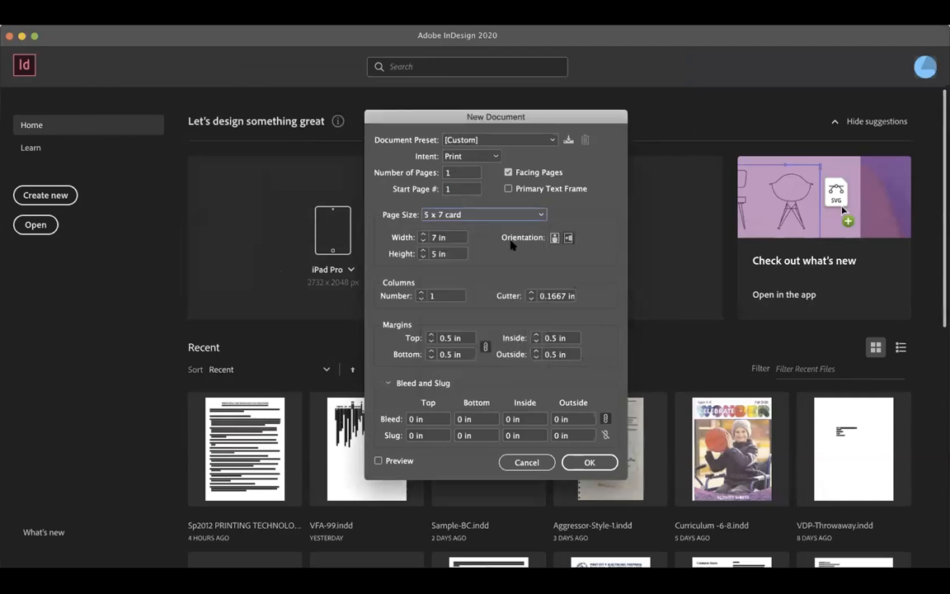
pyautogui.click(428, 419)
pyautogui.press('Up')
pyautogui.press('Up')
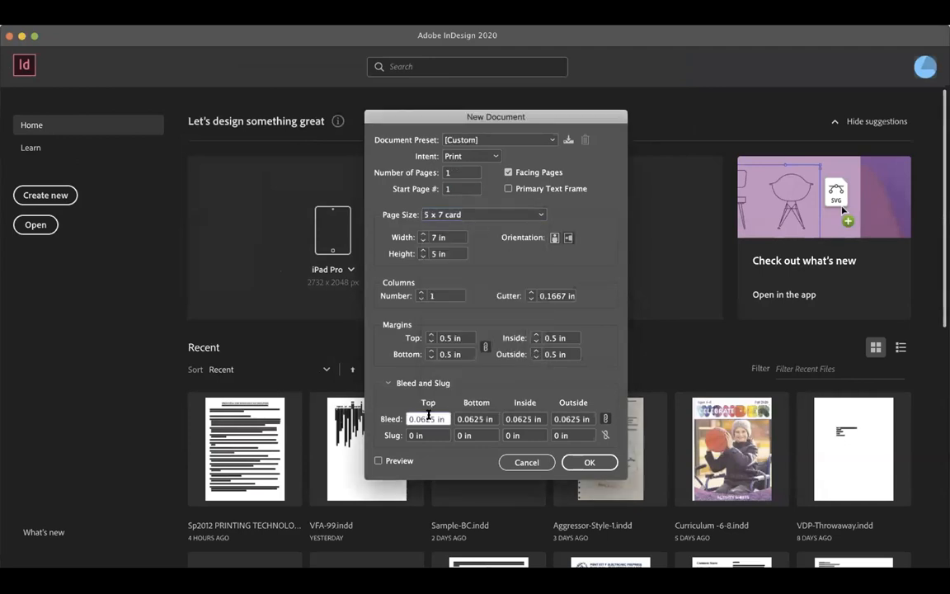
pyautogui.doubleClick(473, 172)
pyautogui.write('2')
pyautogui.click(508, 172)
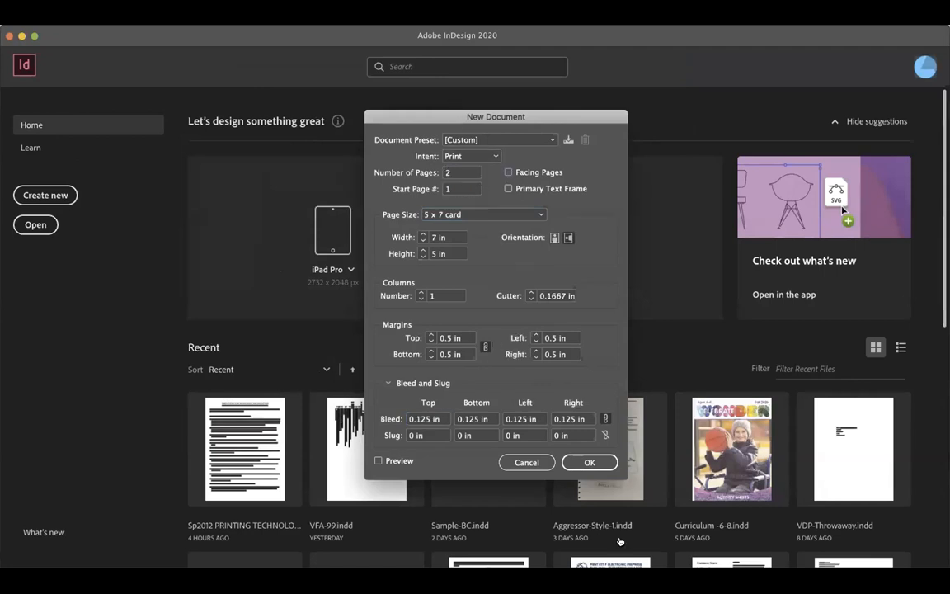
pyautogui.click(590, 462)
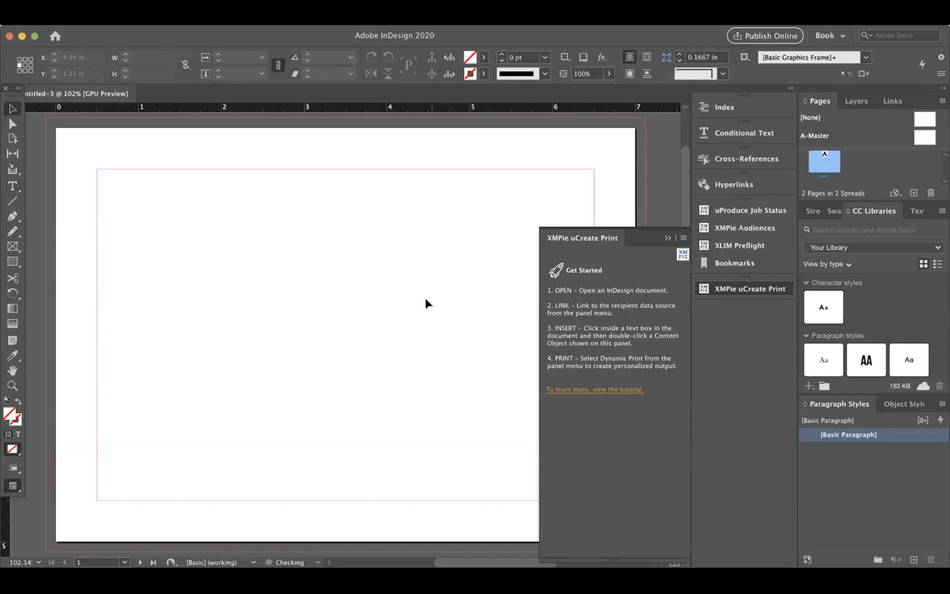
# Step: Link the document to the Data-List-Combined-CA CSV file from the Sample Data folder as the XMPie data source
pyautogui.click(683, 238)
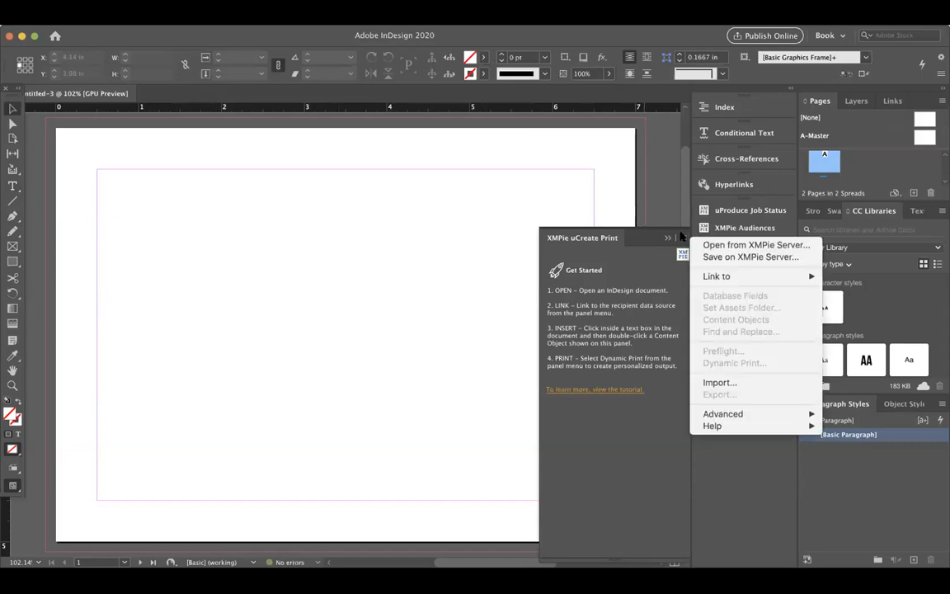
pyautogui.moveTo(776, 277)
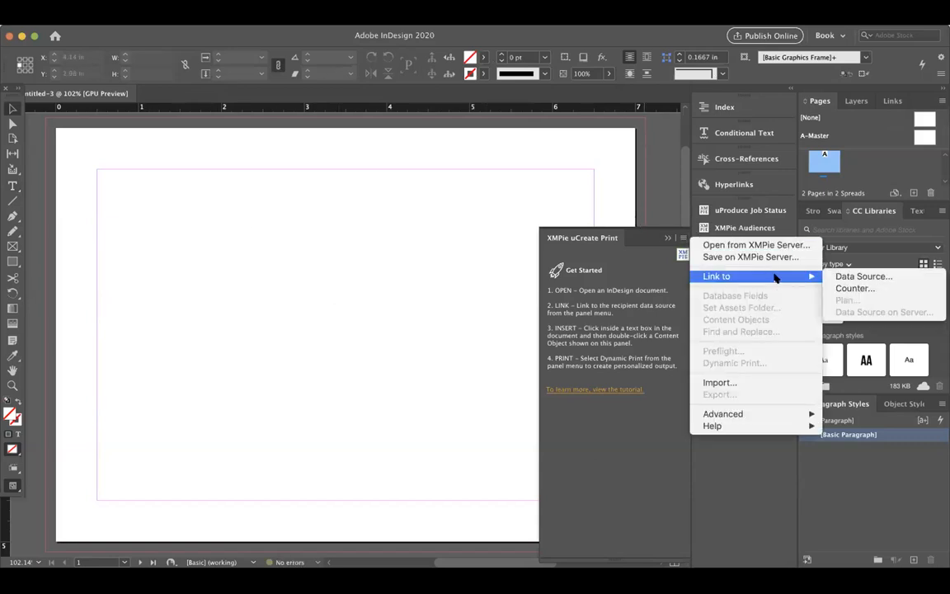
pyautogui.click(843, 274)
pyautogui.click(635, 289)
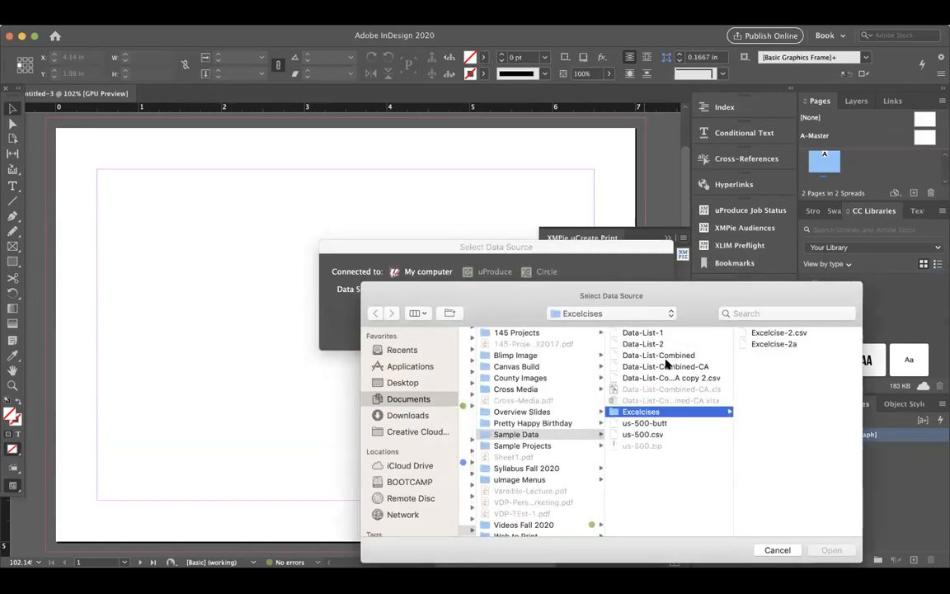
pyautogui.click(663, 366)
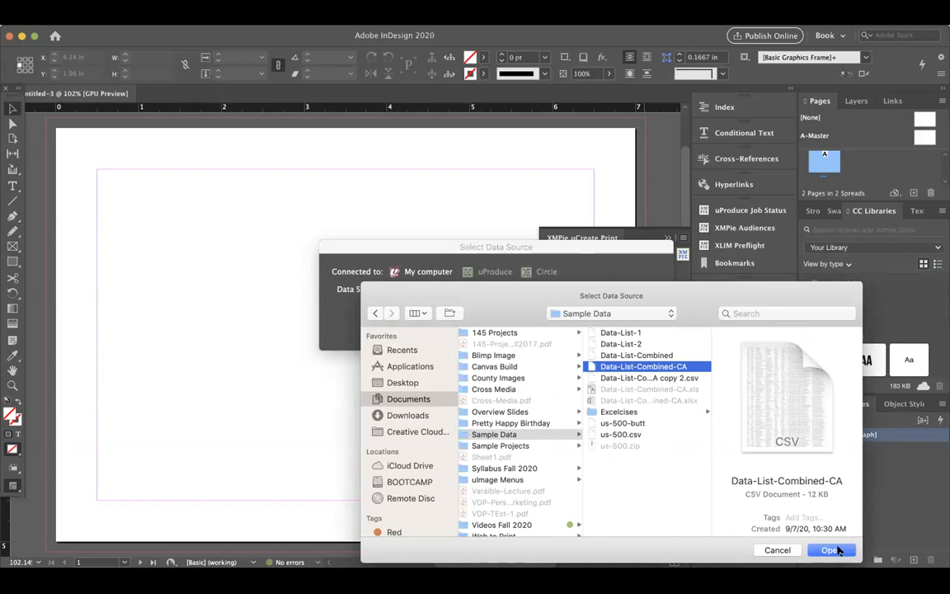
pyautogui.click(838, 551)
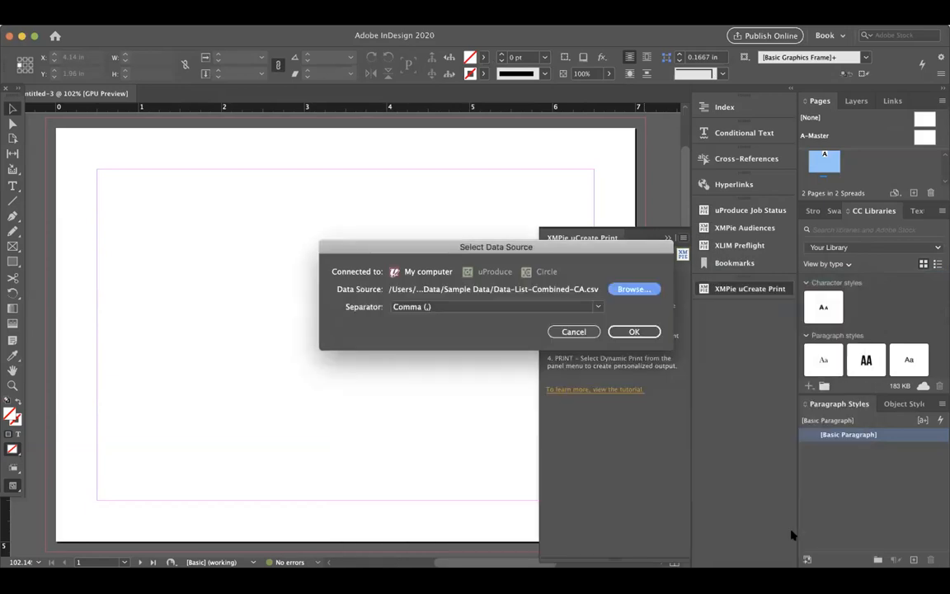
pyautogui.click(633, 330)
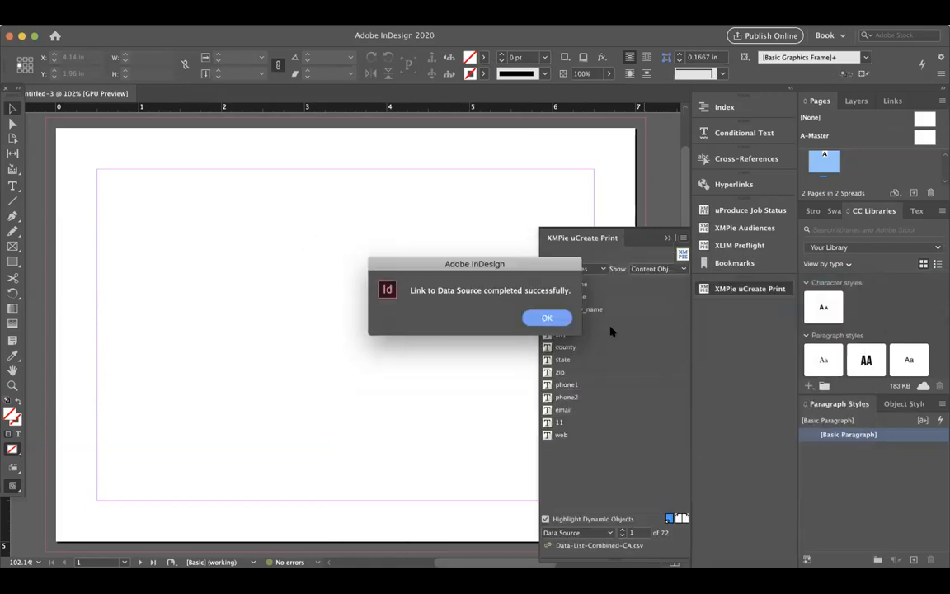
pyautogui.click(546, 317)
# Step: Examine both blank pages of the card, finishing on page 1 at 50% zoom
pyautogui.scroll(-10, 413, 297)
pyautogui.scroll(-5, 413, 298)
pyautogui.scroll(2, 414, 297)
pyautogui.scroll(-7, 414, 296)
pyautogui.scroll(2, 407, 295)
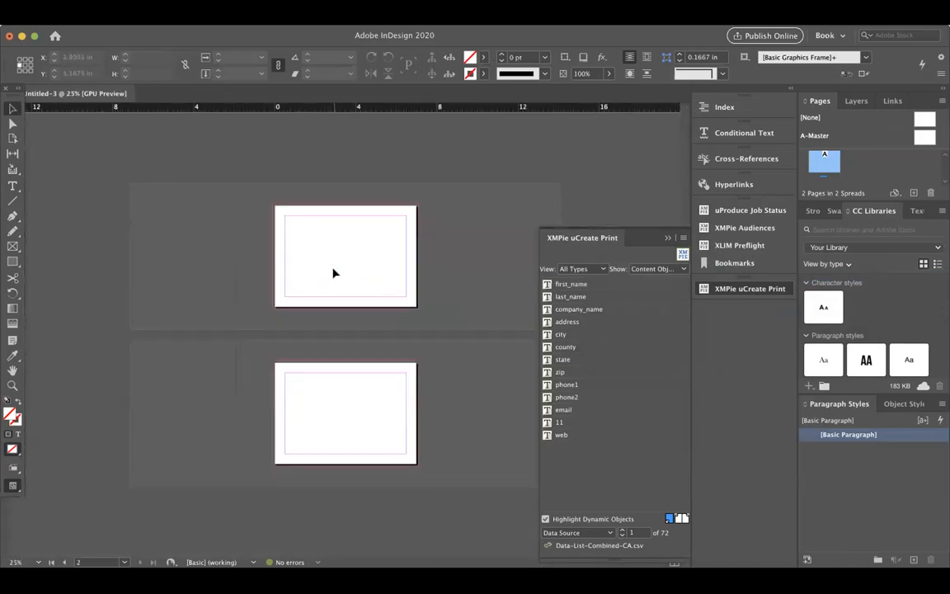
pyautogui.scroll(1, 334, 273)
pyautogui.scroll(1, 373, 264)
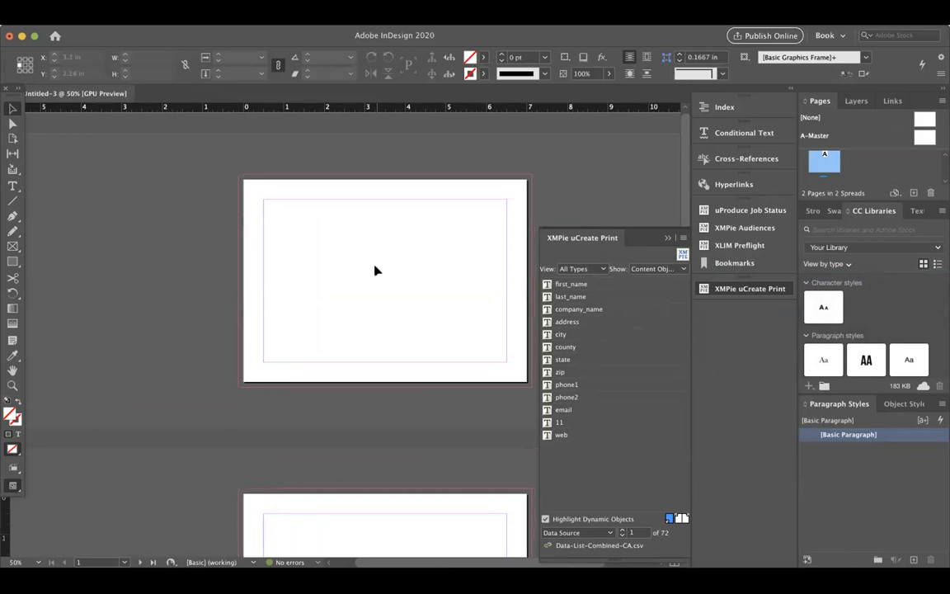
pyautogui.hscroll(1, 374, 268)
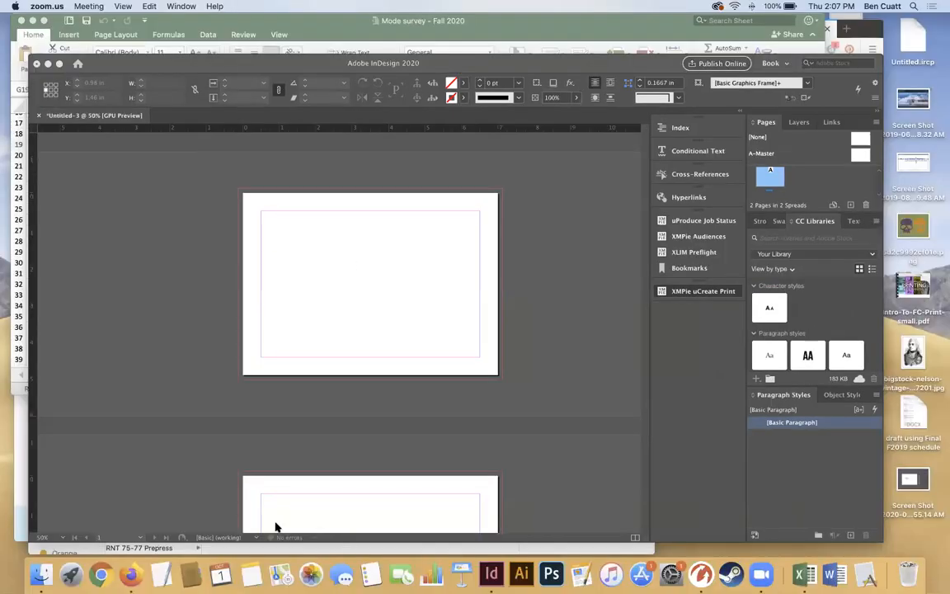
# Step: Switch to Finder and open the County Images folder inside PRNT 145 Variable Data, selecting Alameda.jpg
pyautogui.click(42, 574)
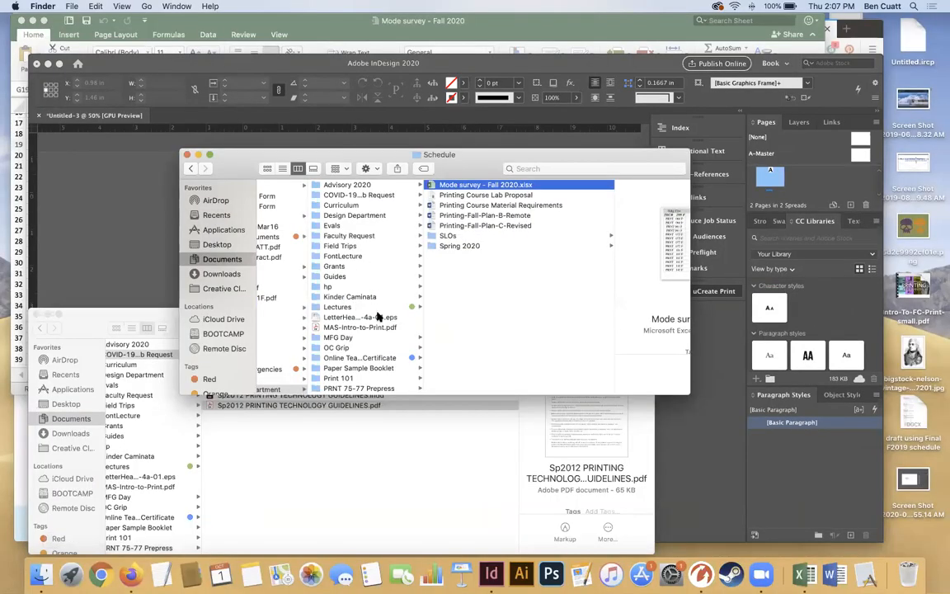
pyautogui.scroll(-3, 347, 320)
pyautogui.click(382, 382)
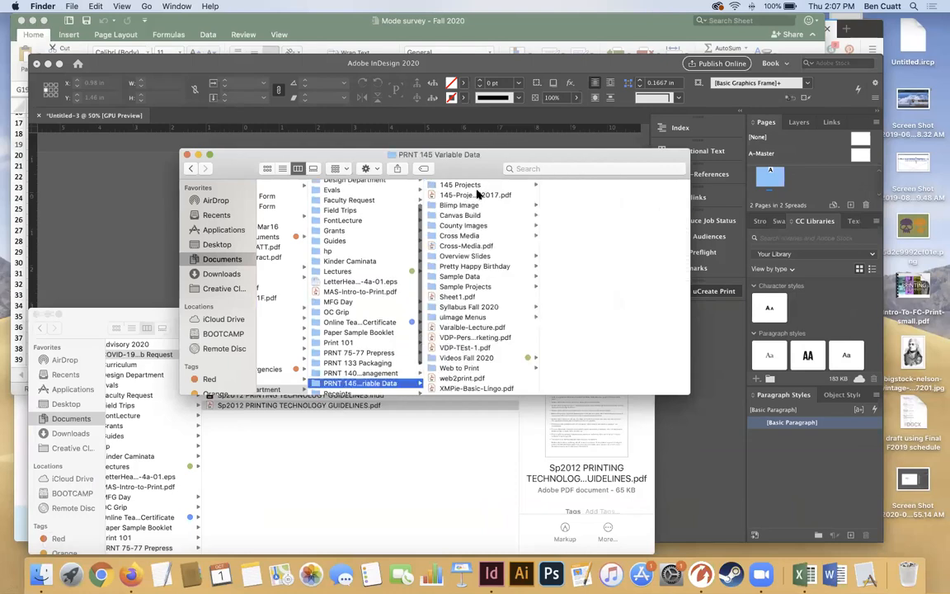
pyautogui.click(482, 226)
pyautogui.click(592, 185)
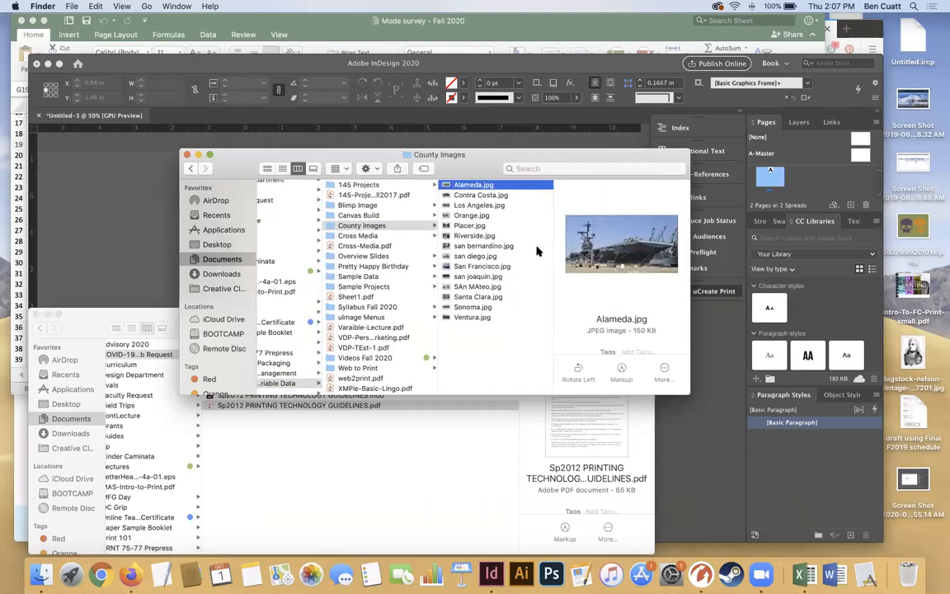
# Step: Preview the county images one by one from Alameda.jpg to SAn MAteo.jpg, and return to InDesign
pyautogui.press('space')
pyautogui.press('Down')
pyautogui.press('Down')
pyautogui.press('Down')
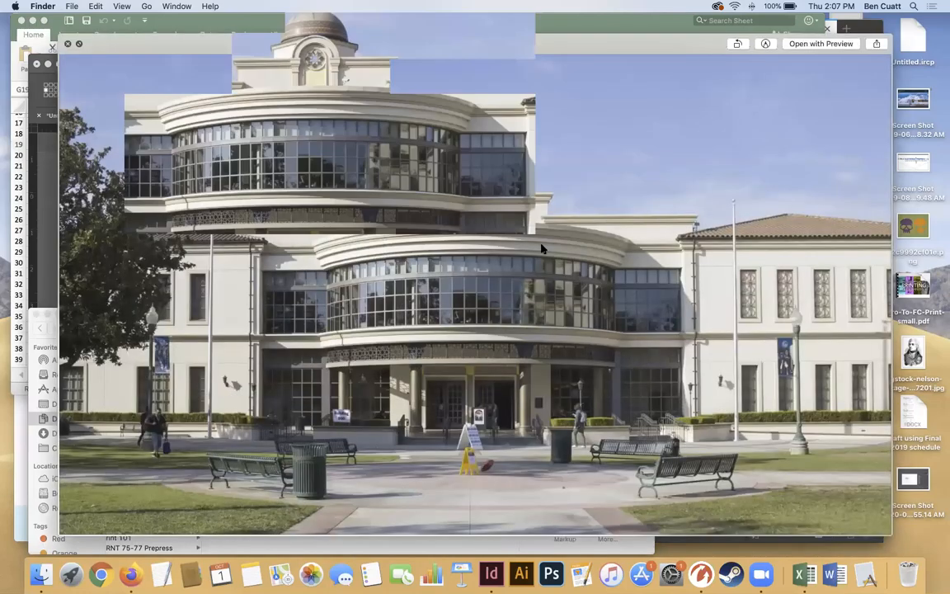
pyautogui.press('Down')
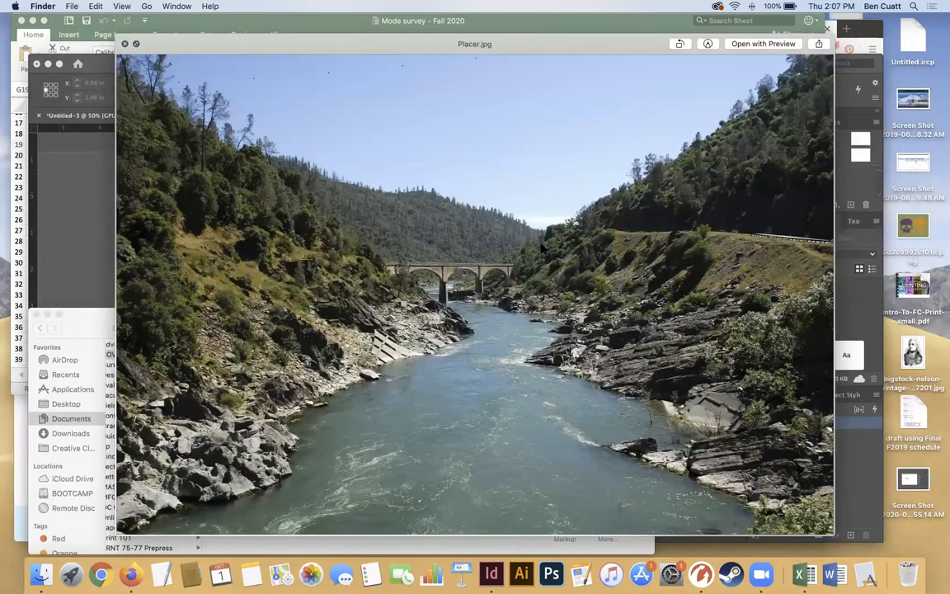
pyautogui.press('Down')
pyautogui.press('Down')
pyautogui.press('Down')
pyautogui.press('Down')
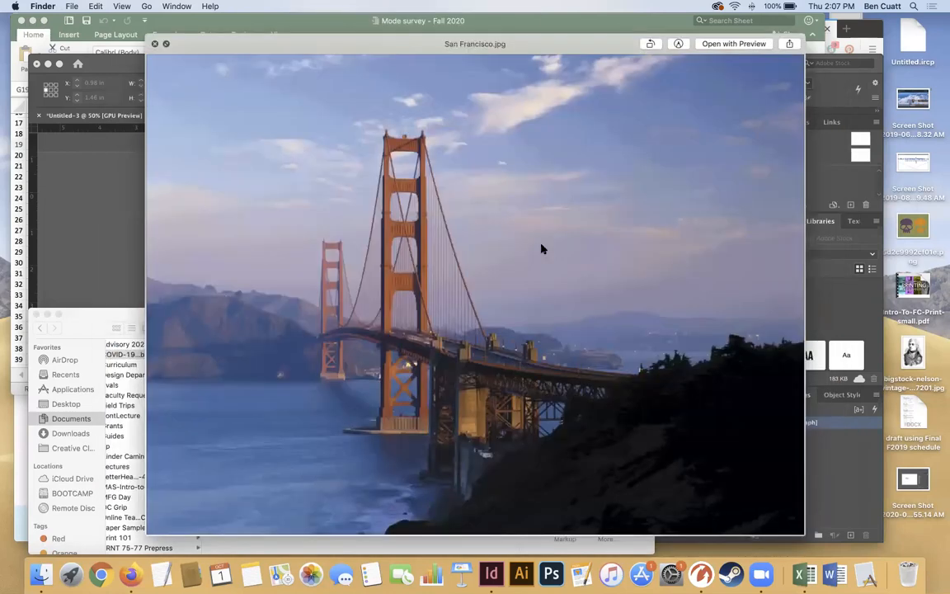
pyautogui.press('Down')
pyautogui.press('Down')
pyautogui.press('Down')
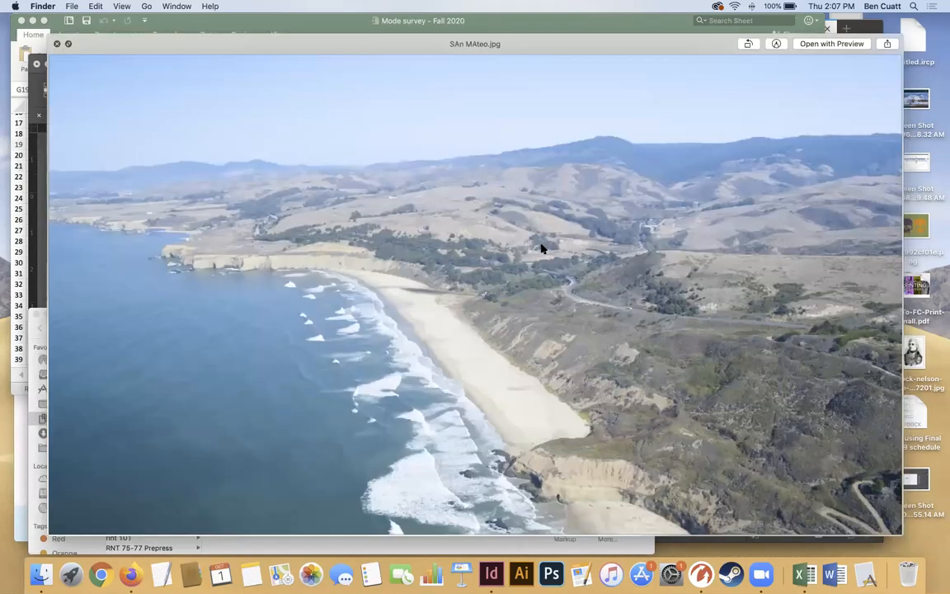
pyautogui.press('space')
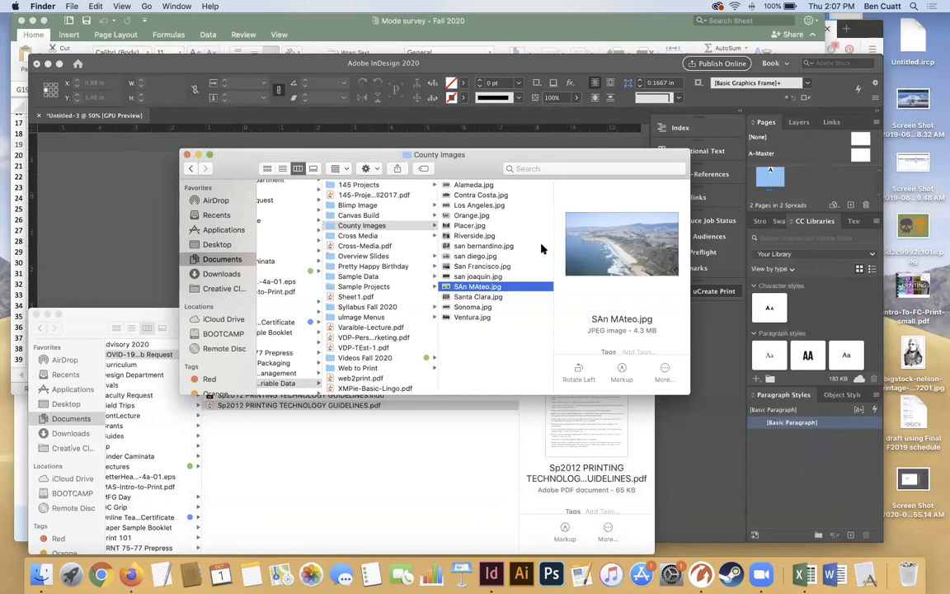
pyautogui.click(106, 171)
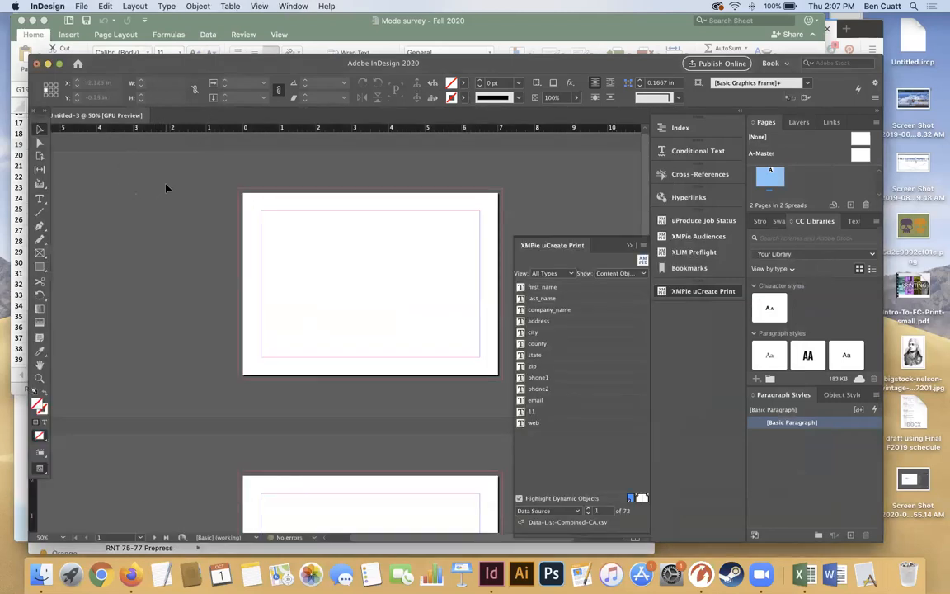
# Step: Place san diego.jpg from Finder's County Images folder over page 1's full bleed at about 9.33 × 5.25 in, and preview the page without guides
pyautogui.hscroll(-3, 165, 188)
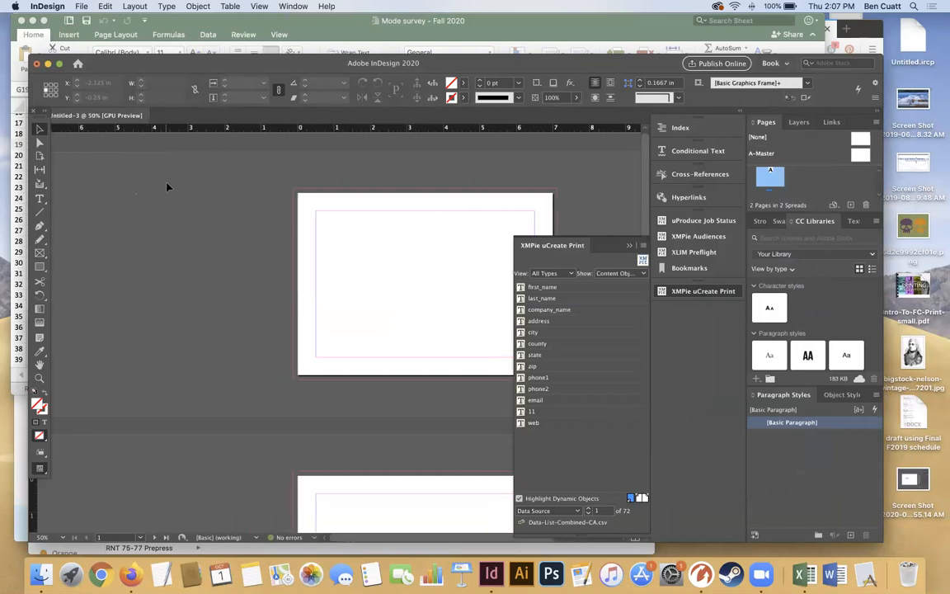
pyautogui.hscroll(5, 190, 183)
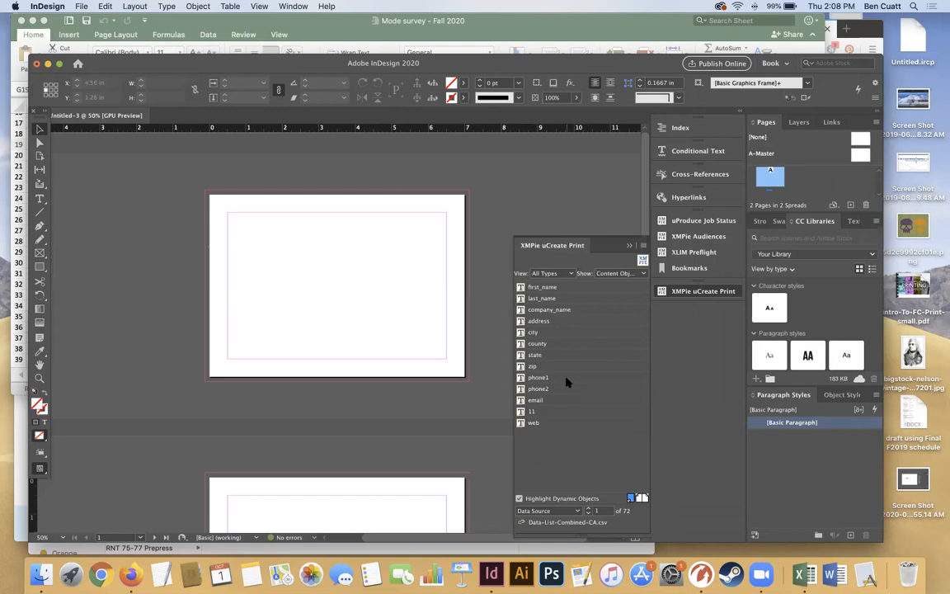
pyautogui.click(41, 575)
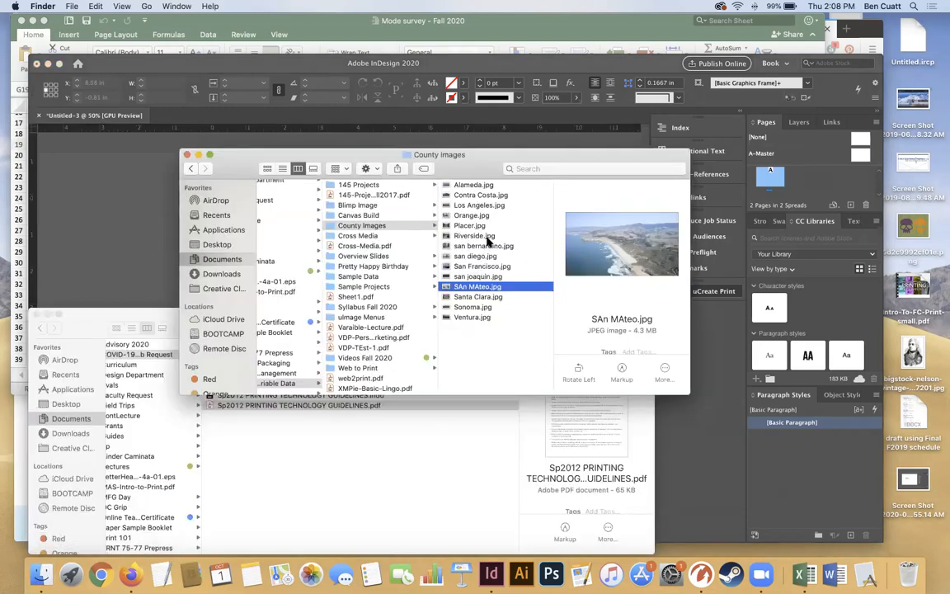
pyautogui.moveTo(482, 258); pyautogui.dragTo(125, 236)
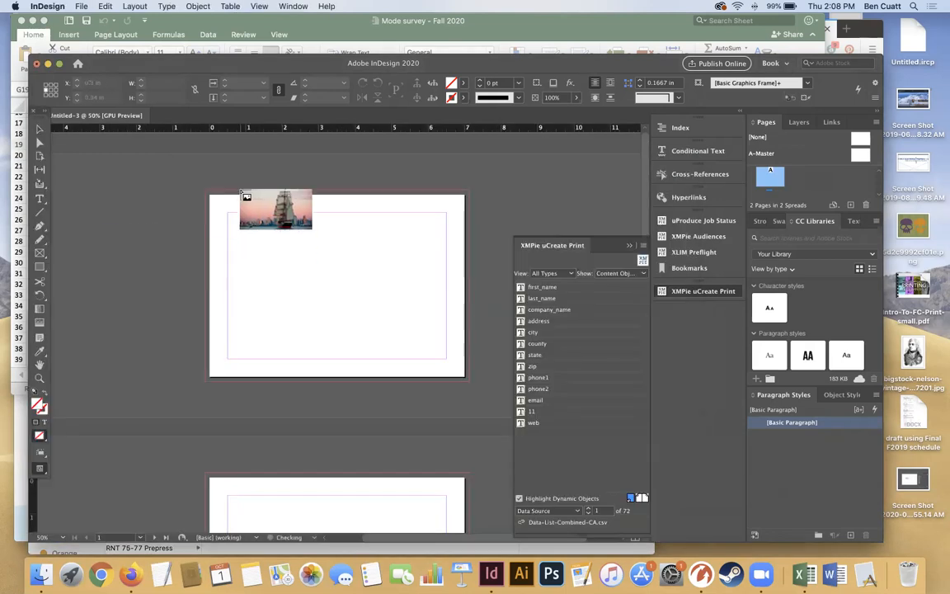
pyautogui.moveTo(204, 190); pyautogui.dragTo(558, 386)
pyautogui.moveTo(467, 307); pyautogui.dragTo(450, 307)
pyautogui.press('w')
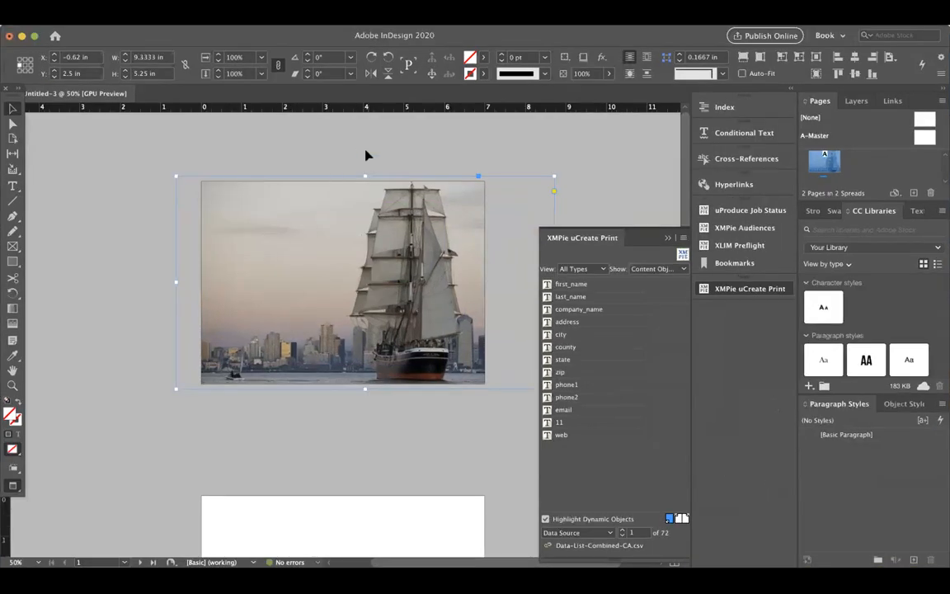
# Step: Display the document's links to inspect the placed San Diego image's link information
pyautogui.click(152, 10)
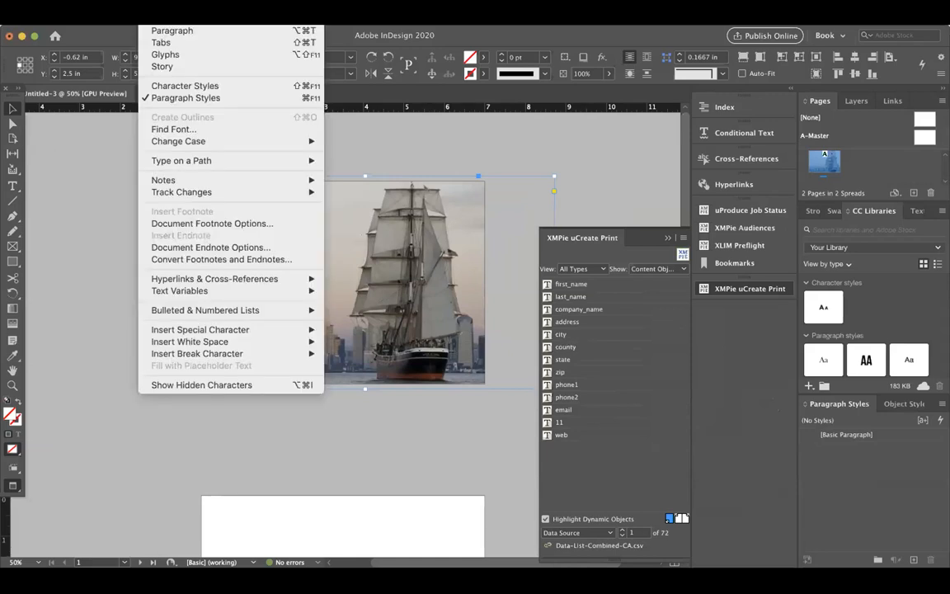
pyautogui.moveTo(292, 10)
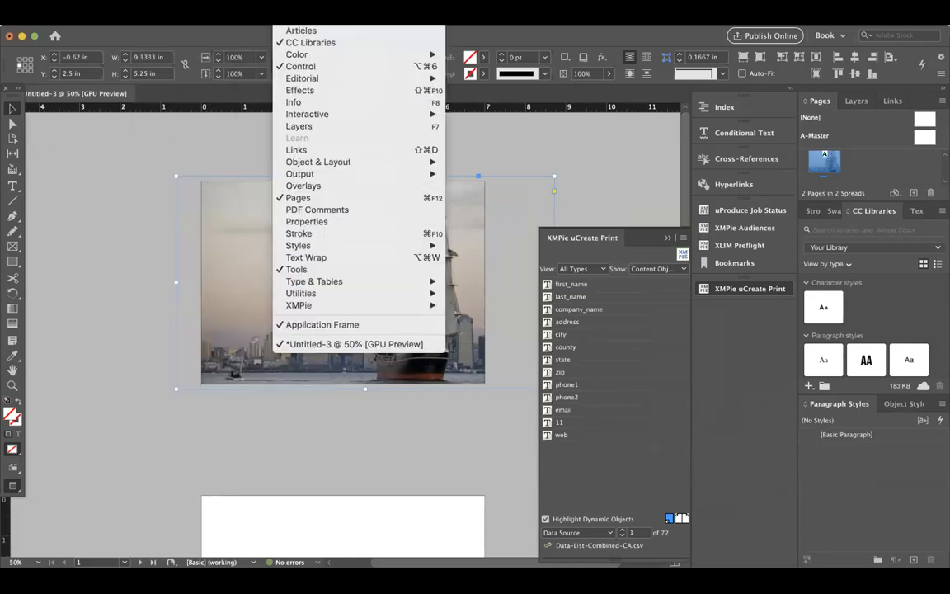
pyautogui.click(361, 149)
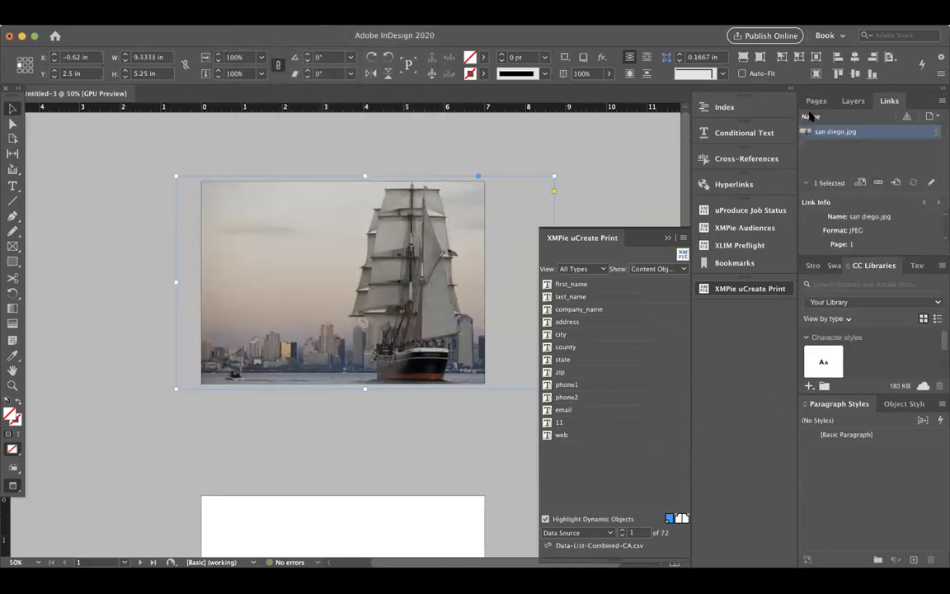
pyautogui.moveTo(829, 136)
pyautogui.click(251, 165)
pyautogui.click(290, 223)
pyautogui.click(322, 138)
# Step: Start a new XMPie content object named County Image with the annotation "uses image with county name"
pyautogui.rightClick(575, 476)
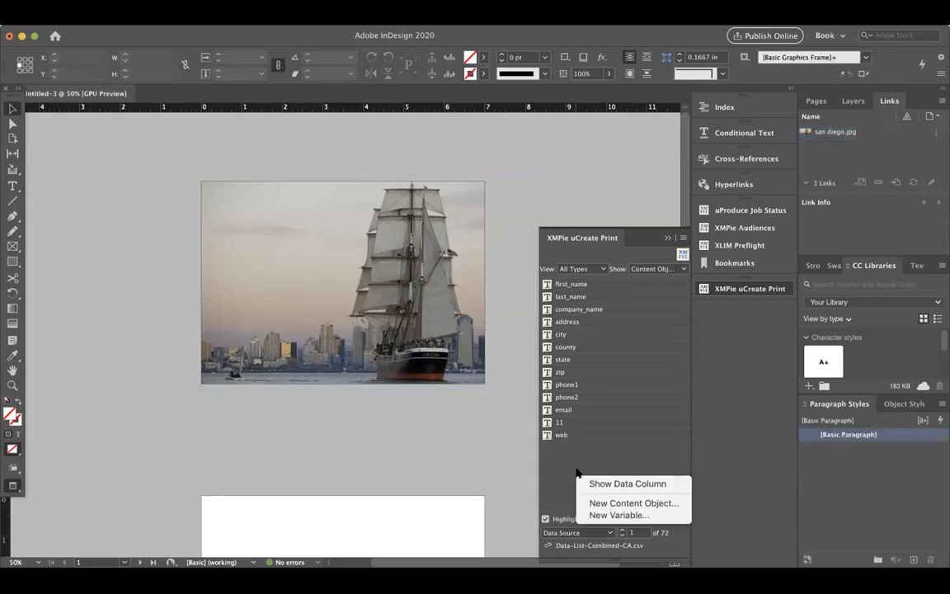
pyautogui.click(623, 504)
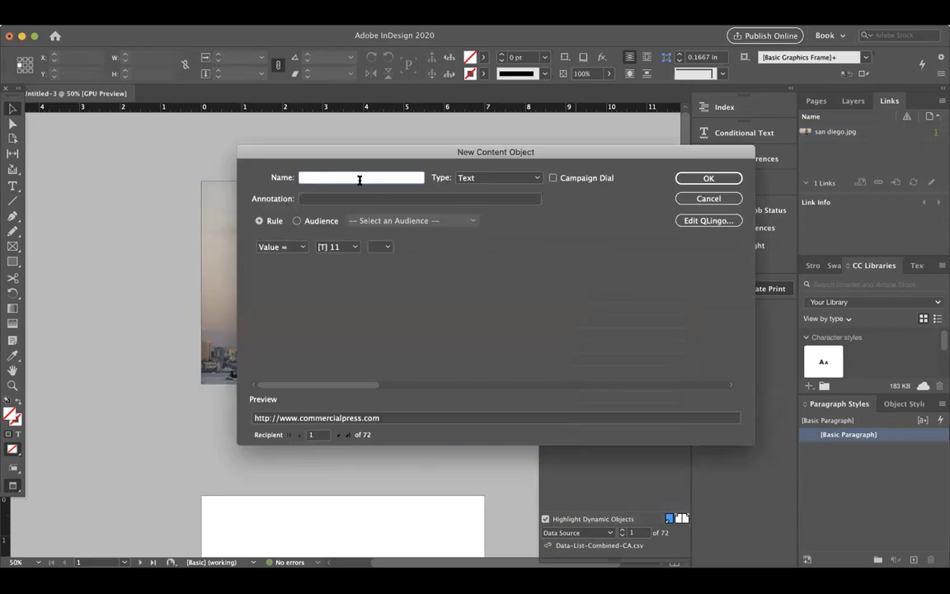
pyautogui.write('County IMage')
pyautogui.press('BackSpace')
pyautogui.press('BackSpace')
pyautogui.press('BackSpace')
pyautogui.press('BackSpace')
pyautogui.write('mage')
pyautogui.press('Tab')
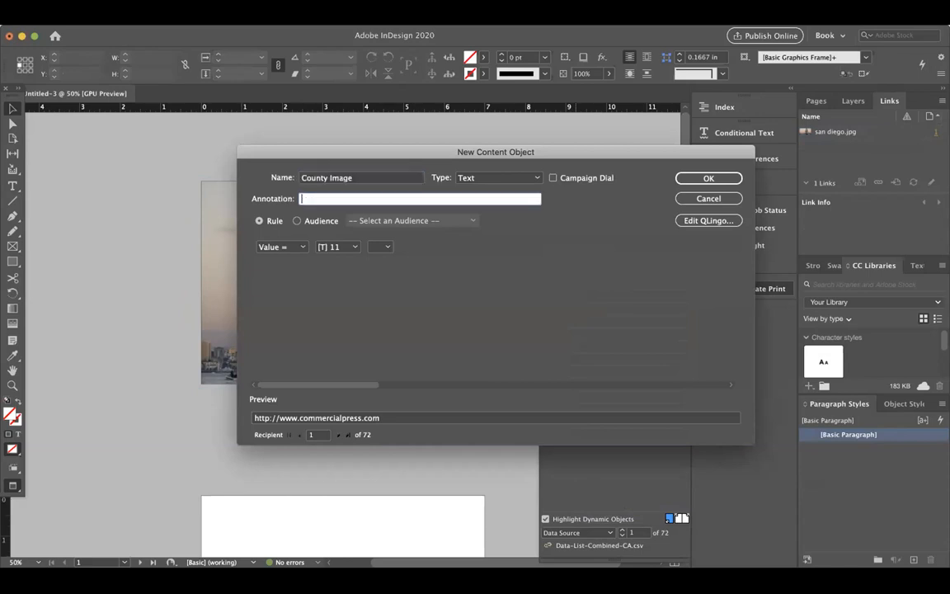
pyautogui.write('uses image with county name')
# Step: Set the content object's type to Graphic, base its rule on the county field, and create it
pyautogui.click(495, 177)
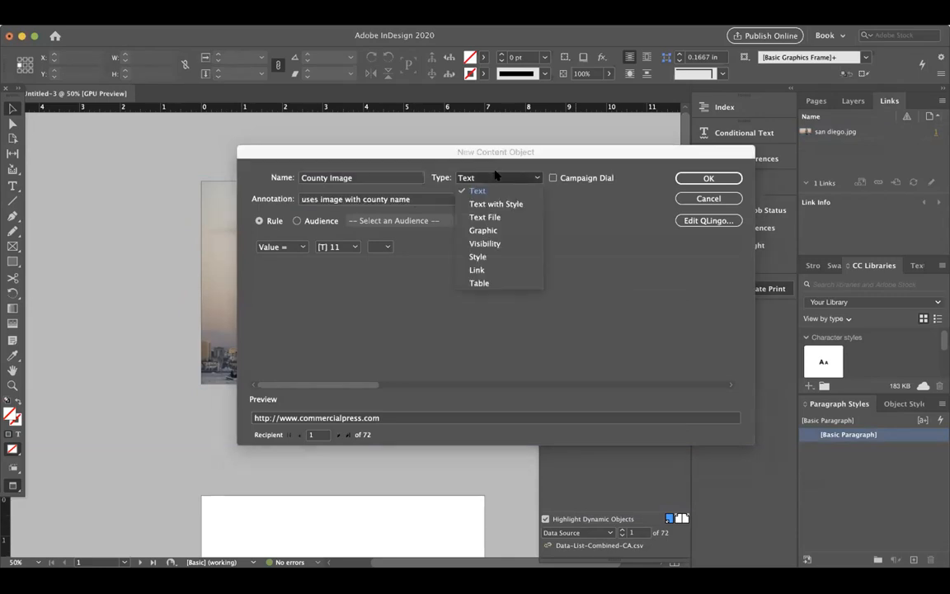
pyautogui.click(505, 232)
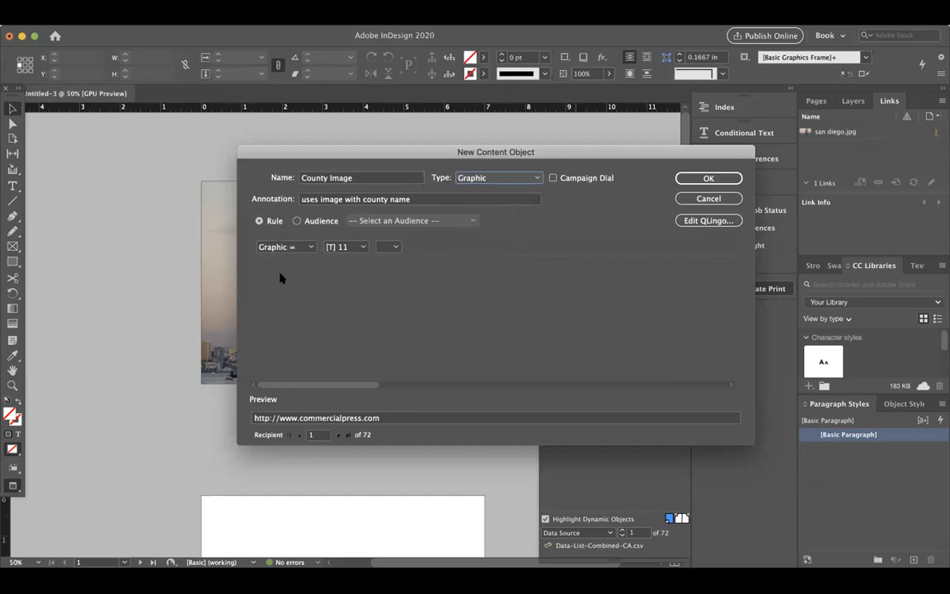
pyautogui.click(351, 247)
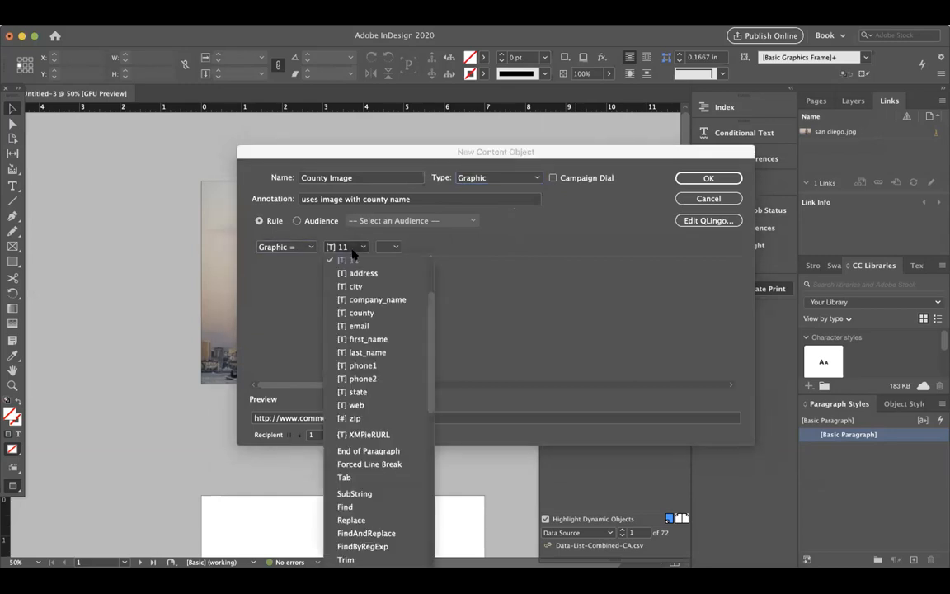
pyautogui.click(359, 313)
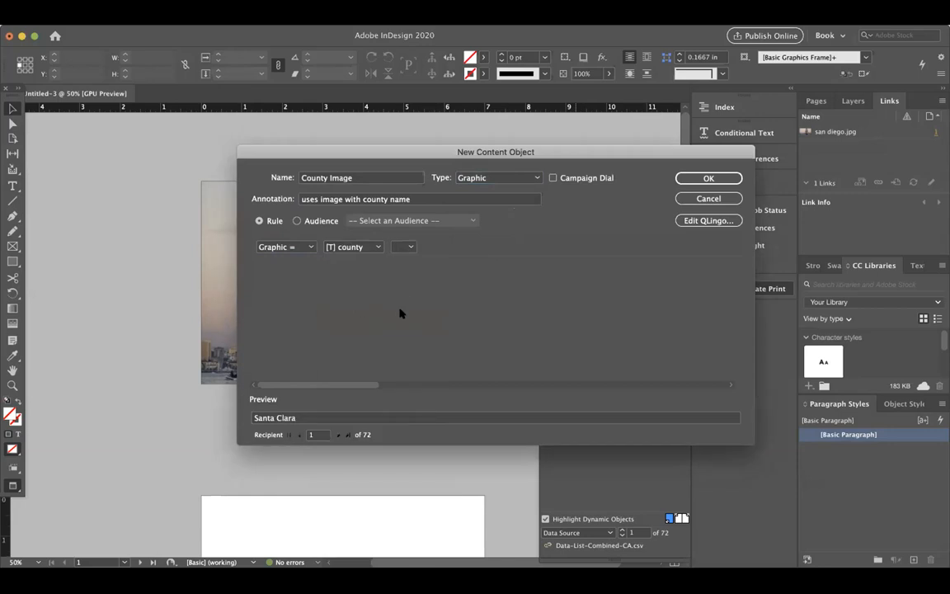
pyautogui.click(699, 177)
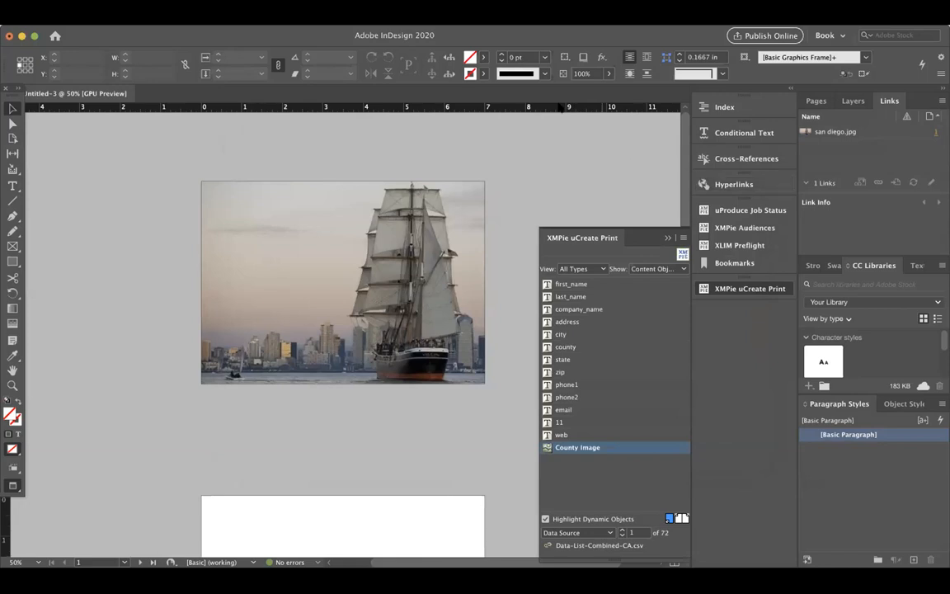
# Step: Assign the County Image content object to the San Diego picture frame on page 1
pyautogui.click(339, 279)
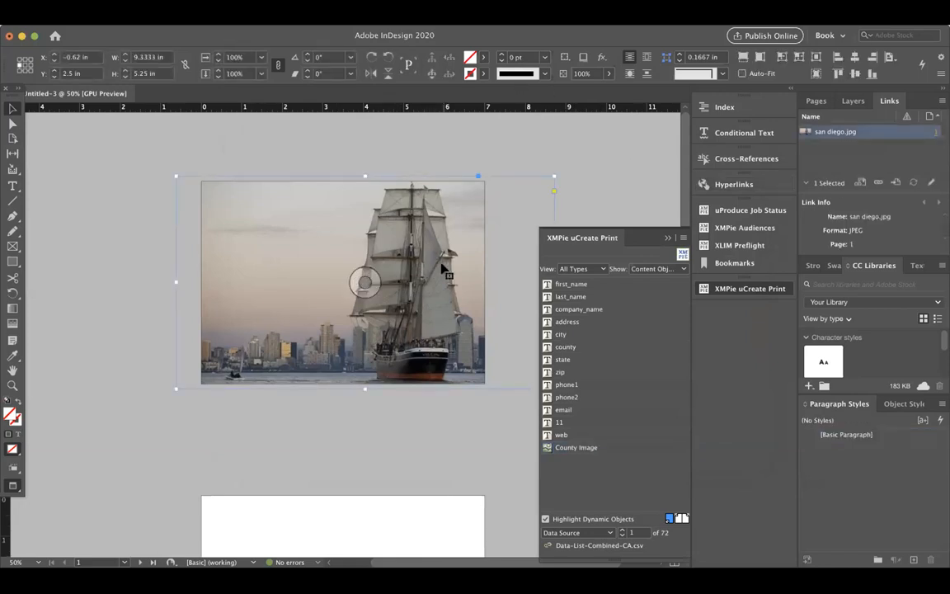
pyautogui.doubleClick(588, 447)
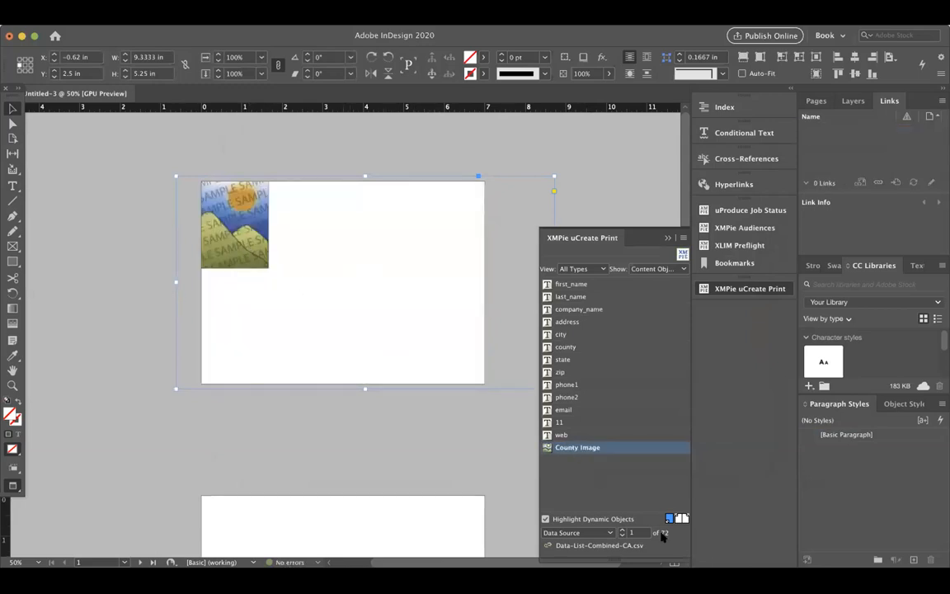
# Step: Preview the dynamic image for recipient records 1 to 4, return to record 1, and inspect the page 1 frame
pyautogui.click(621, 531)
pyautogui.click(621, 530)
pyautogui.click(621, 531)
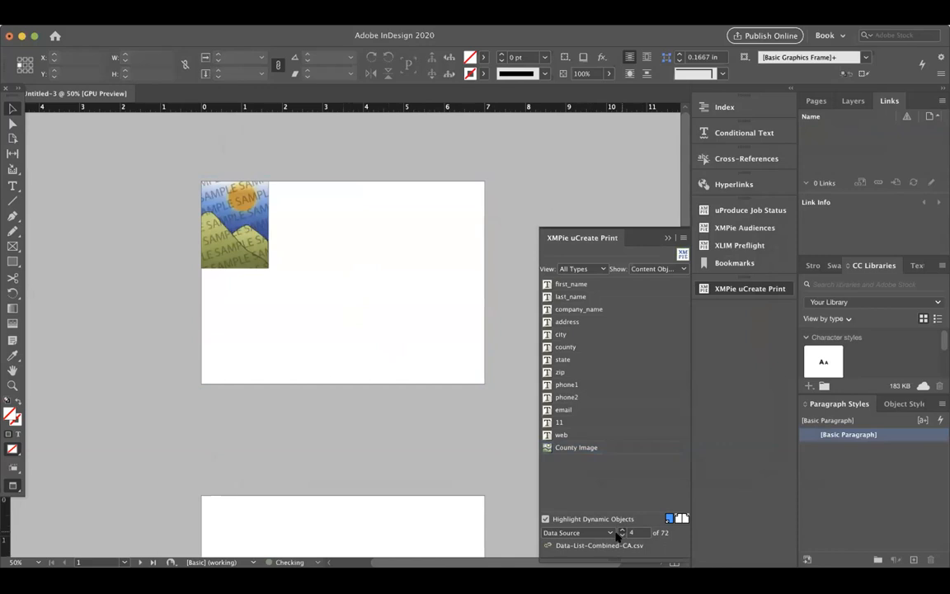
pyautogui.click(621, 535)
pyautogui.click(621, 535)
pyautogui.click(621, 535)
pyautogui.click(475, 221)
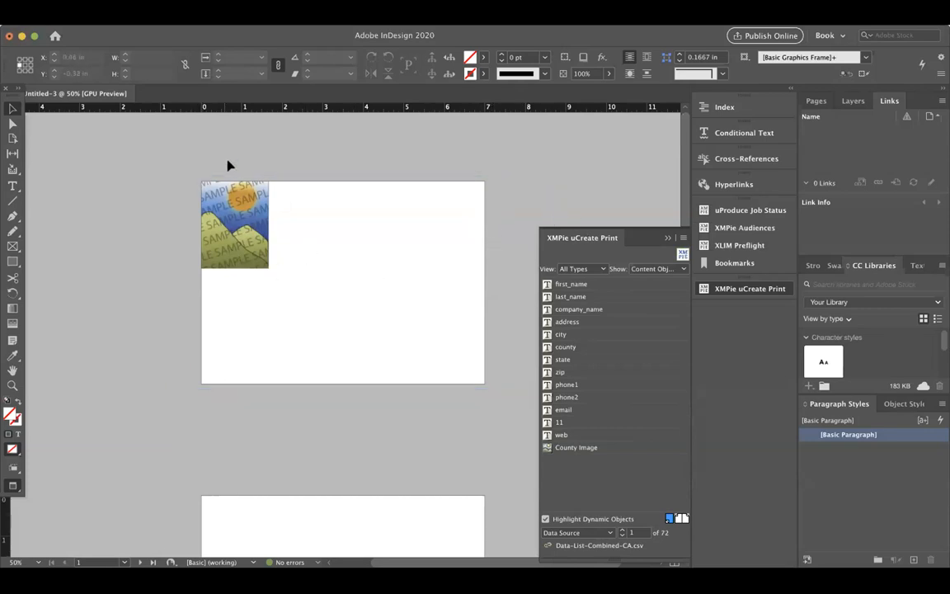
pyautogui.click(239, 216)
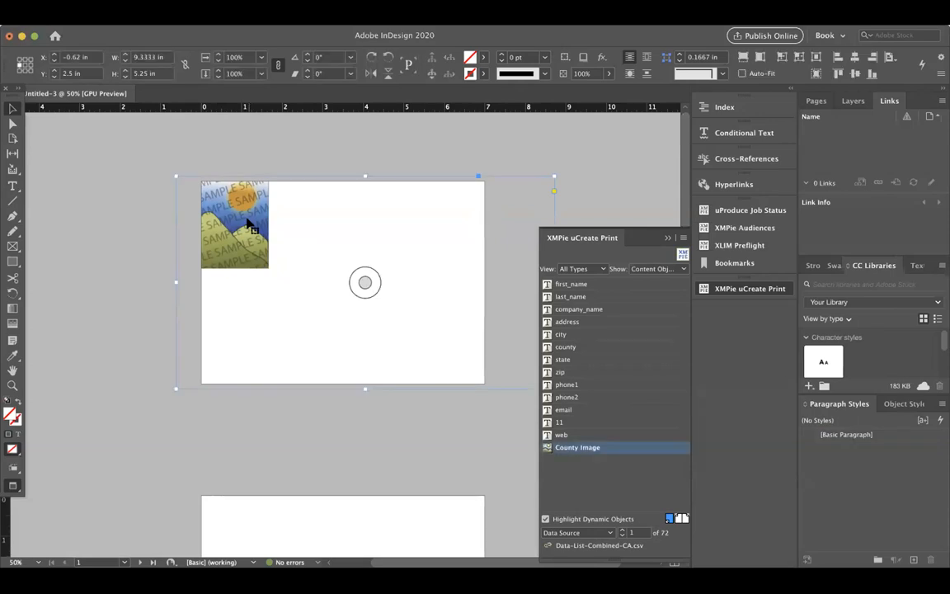
pyautogui.scroll(-5, 471, 212)
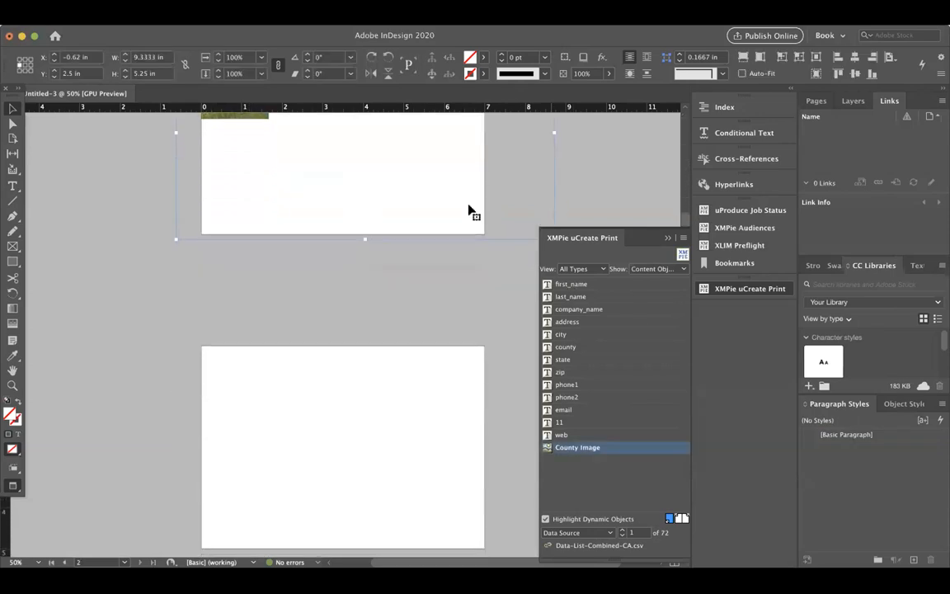
pyautogui.scroll(4, 462, 219)
pyautogui.click(534, 207)
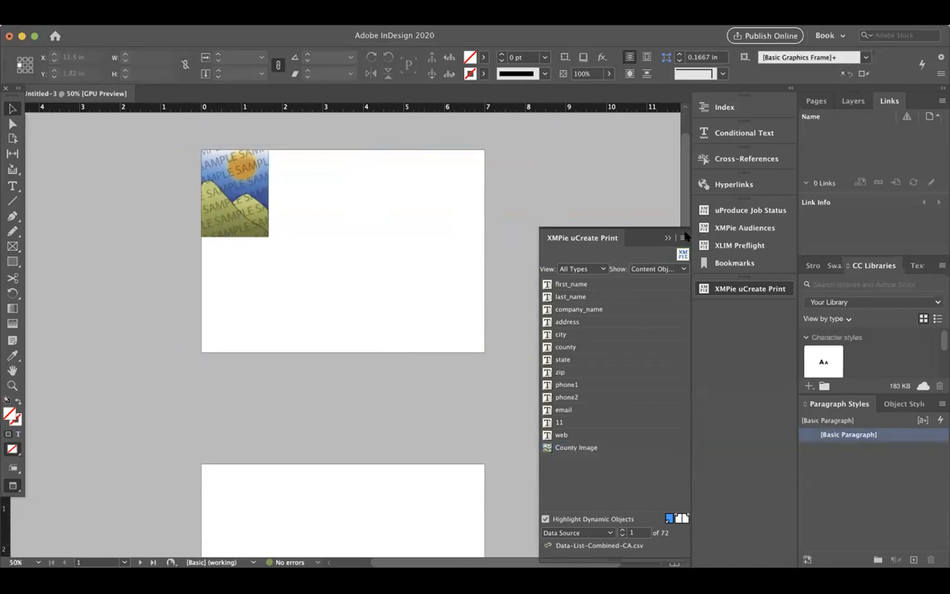
# Step: Set the XMPie assets folder to County Images inside the PRNT 145 Variable Data folder
pyautogui.click(683, 237)
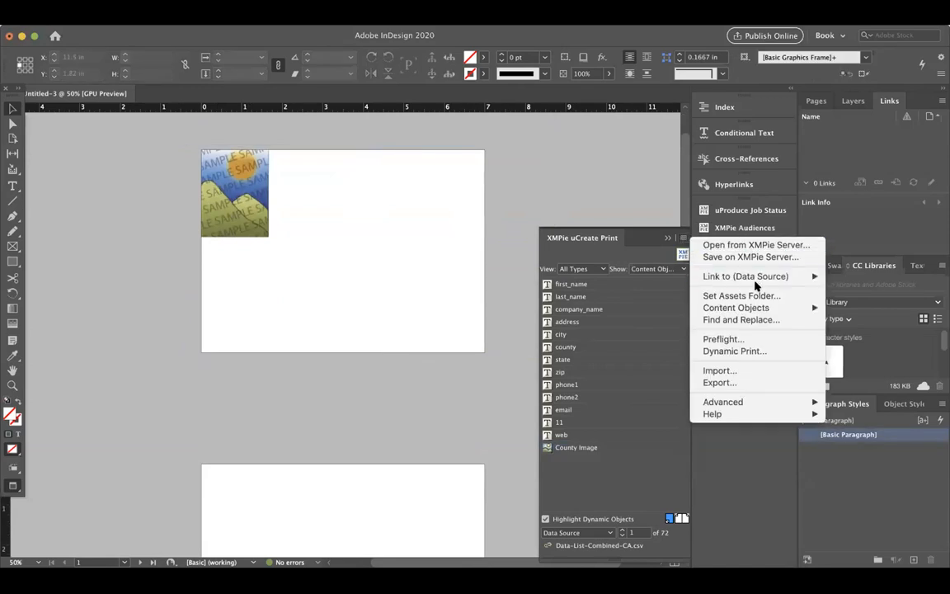
pyautogui.moveTo(758, 275)
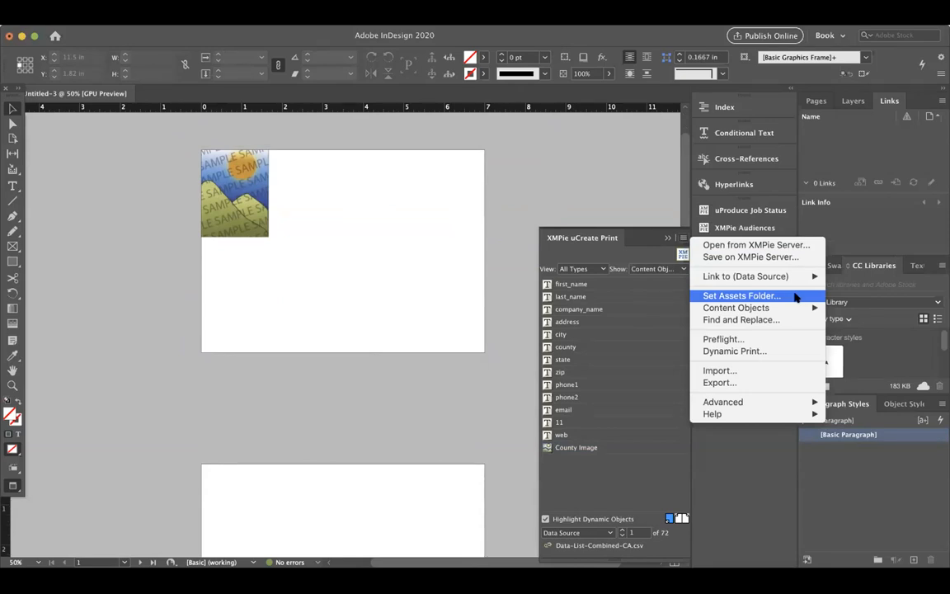
pyautogui.click(793, 296)
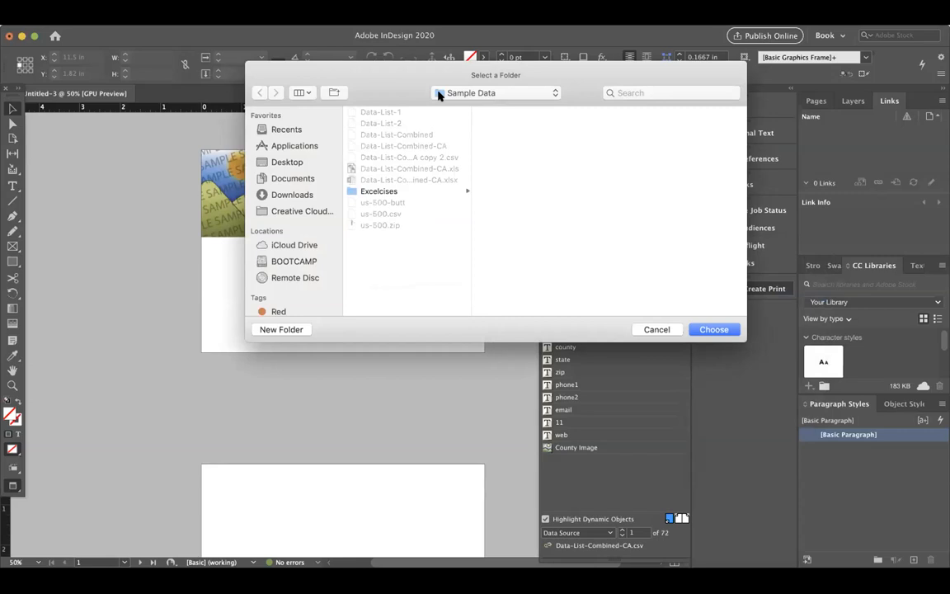
pyautogui.click(500, 92)
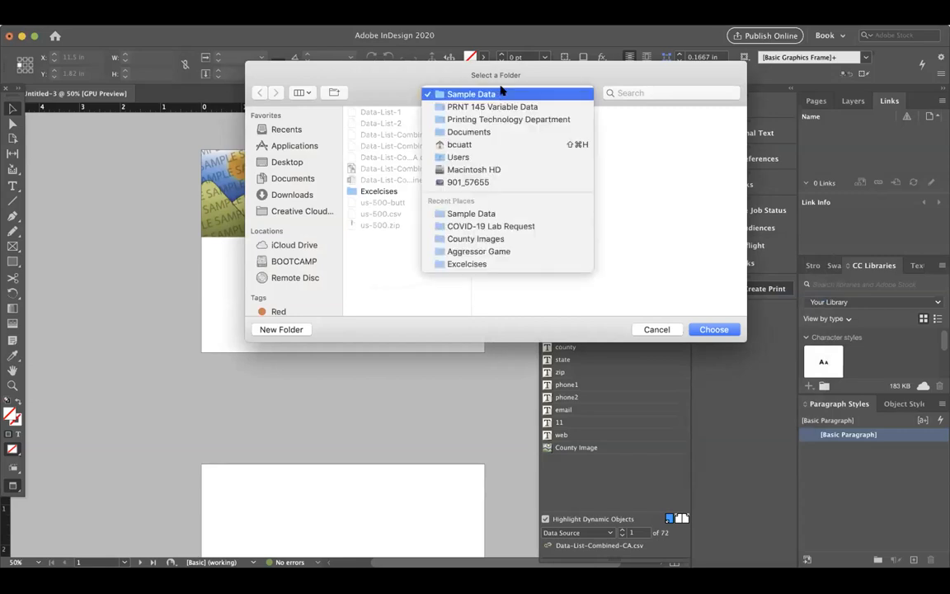
pyautogui.click(536, 58)
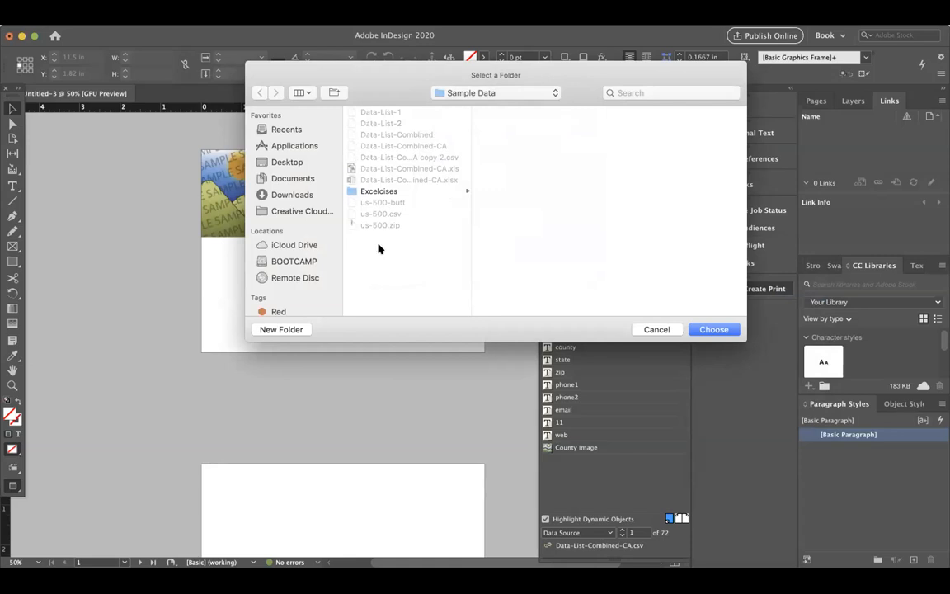
pyautogui.click(467, 94)
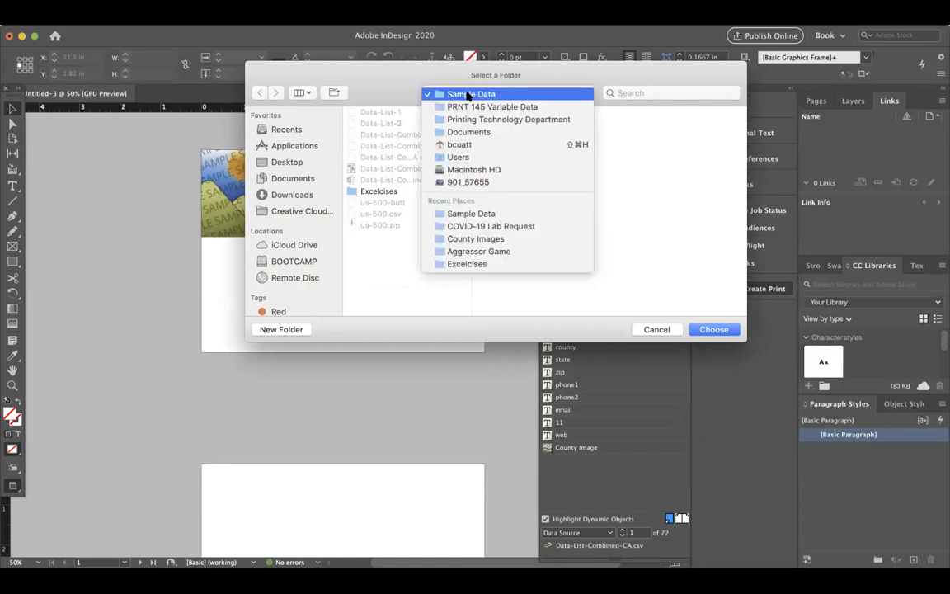
pyautogui.click(473, 107)
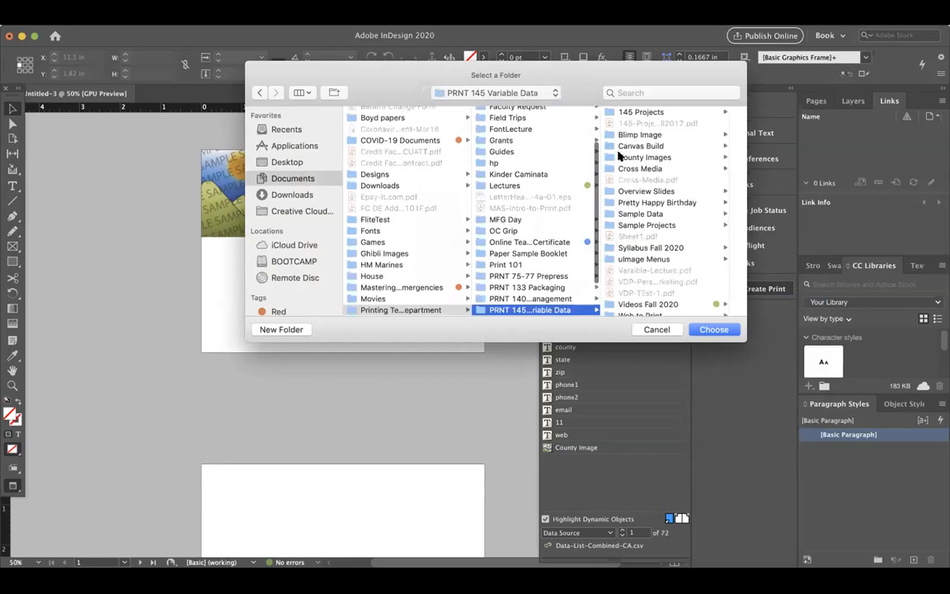
pyautogui.click(648, 156)
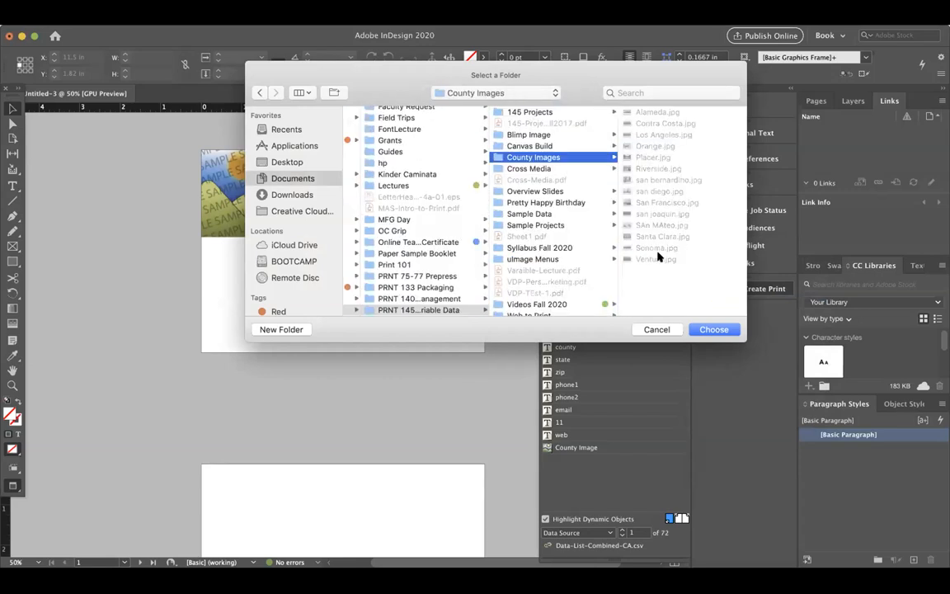
pyautogui.click(715, 331)
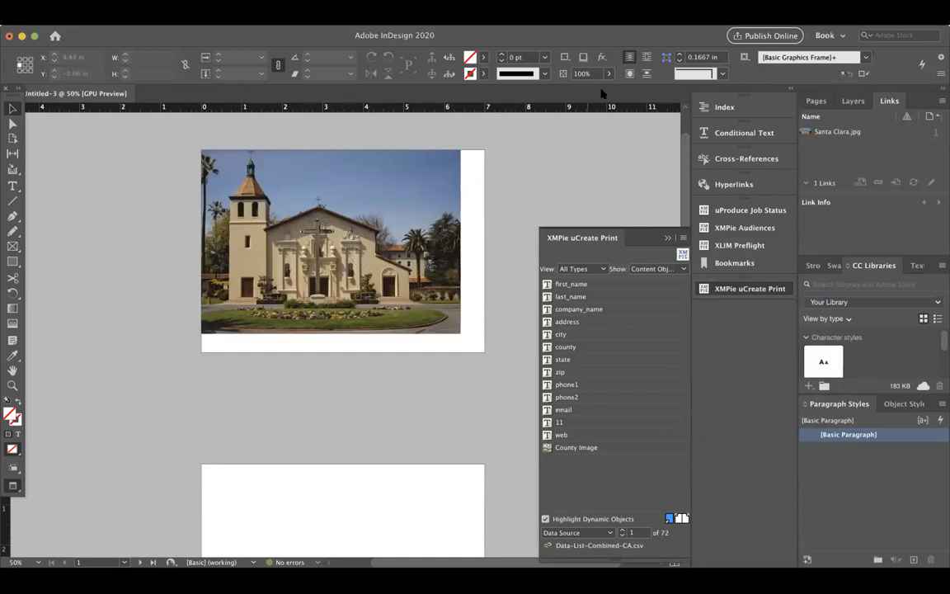
# Step: Preview the county images on page 1 record by record, from recipient 1 through recipient 23
pyautogui.click(636, 534)
pyautogui.press('Up')
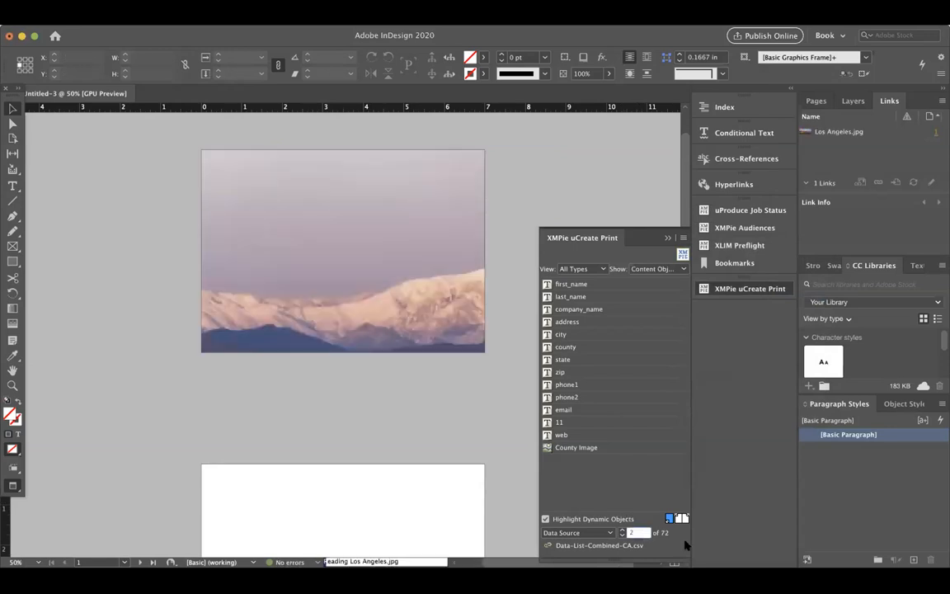
pyautogui.press('Up')
pyautogui.press('Up')
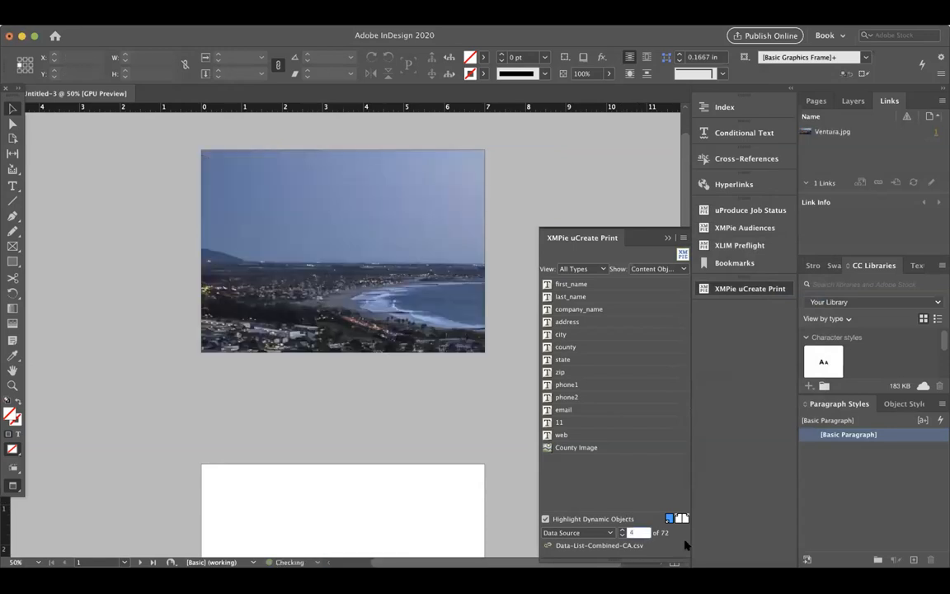
pyautogui.press('Up')
pyautogui.press('Up')
pyautogui.press('Up')
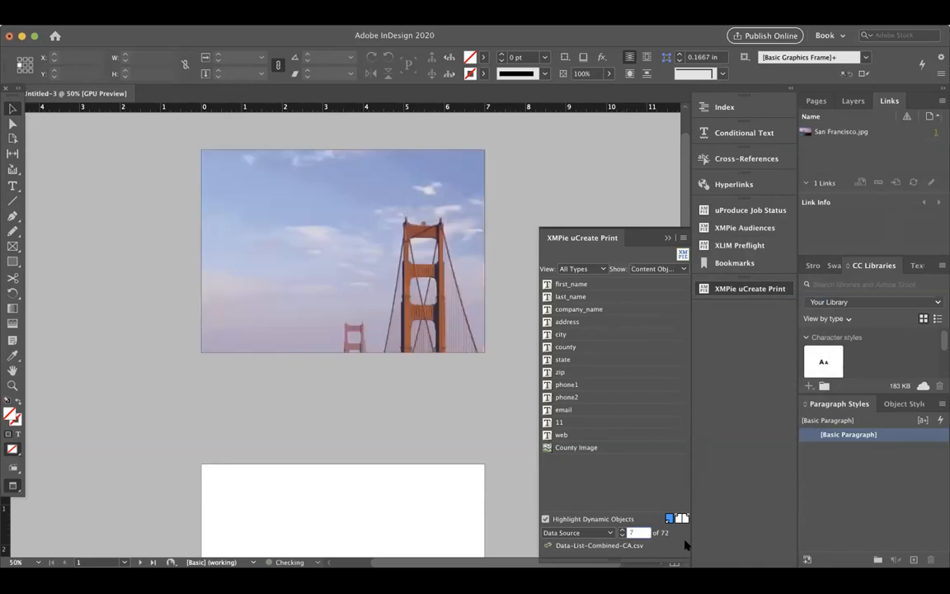
pyautogui.press('Up')
pyautogui.press('Up')
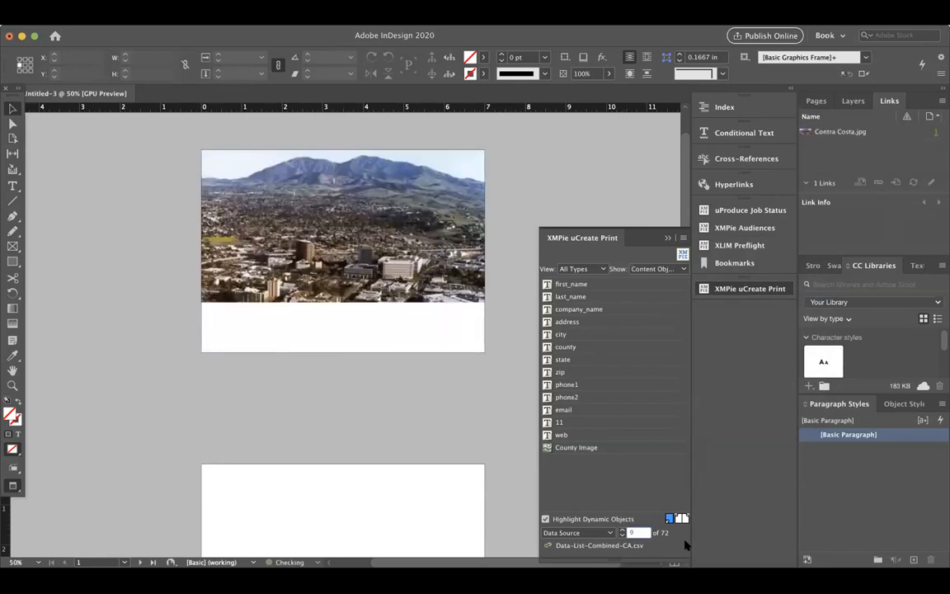
pyautogui.press('Up')
pyautogui.press('Up')
pyautogui.press('Up')
pyautogui.press('Up')
pyautogui.press('Up')
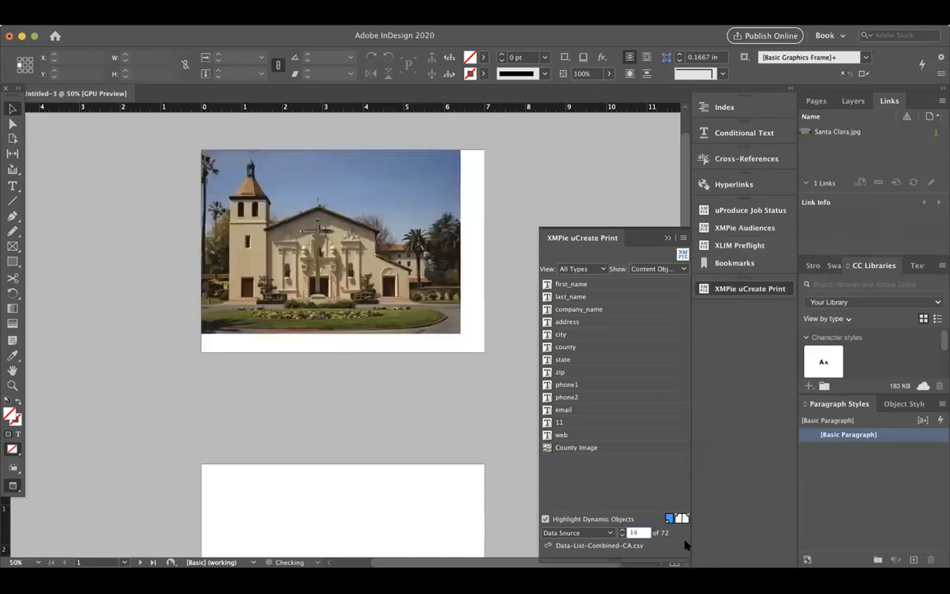
pyautogui.press('Up')
pyautogui.press('Up')
pyautogui.press('Up')
pyautogui.press('Up')
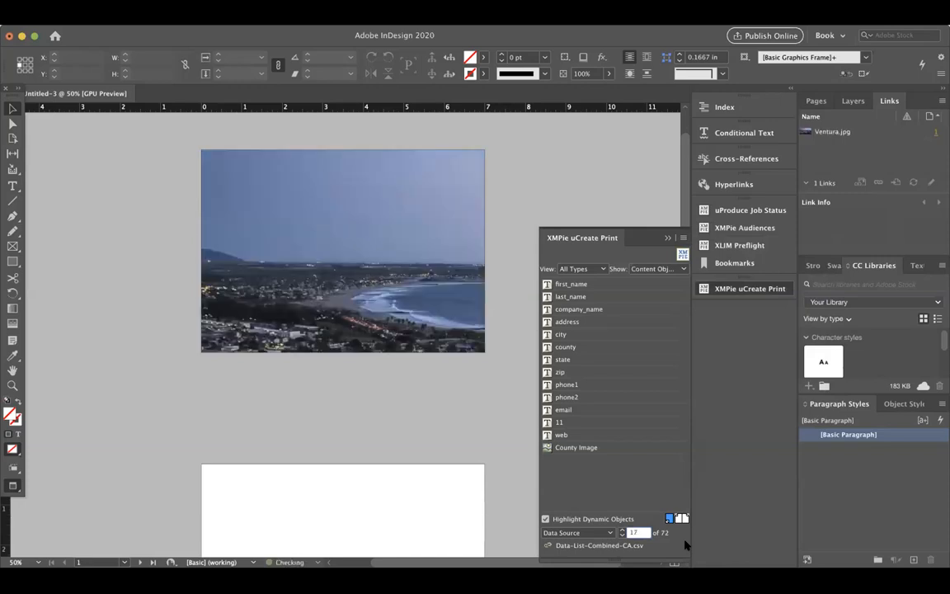
pyautogui.press('Up')
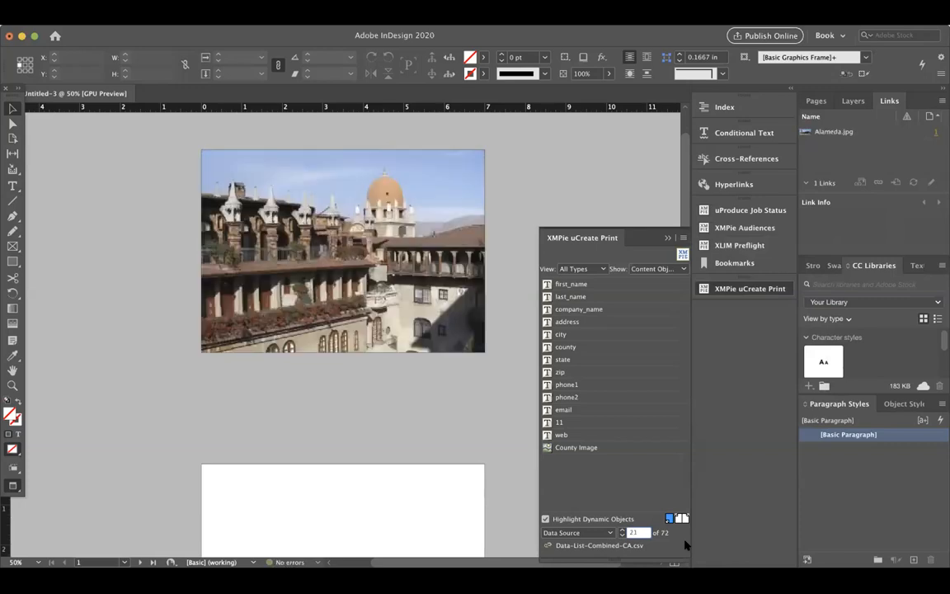
pyautogui.press('Up')
pyautogui.press('Up')
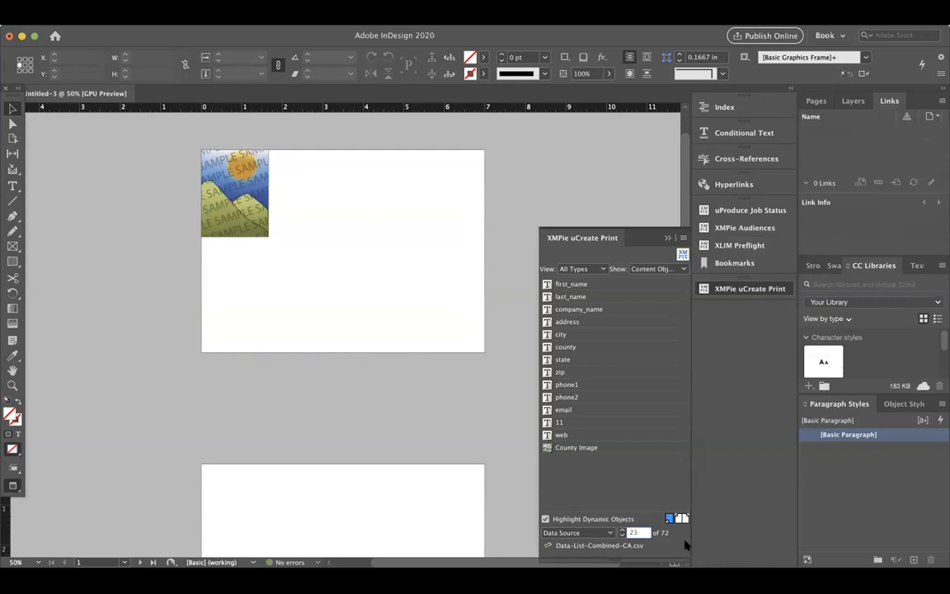
# Step: Inspect the dynamic image frame on page 1 while advancing to recipient record 25, and deselect it
pyautogui.click(364, 251)
pyautogui.click(364, 251)
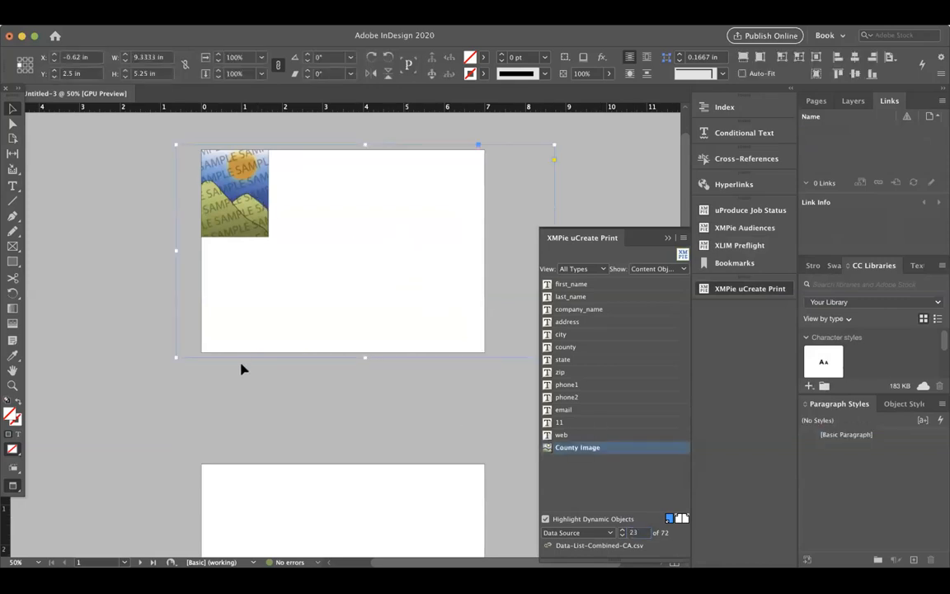
pyautogui.click(622, 530)
pyautogui.click(621, 530)
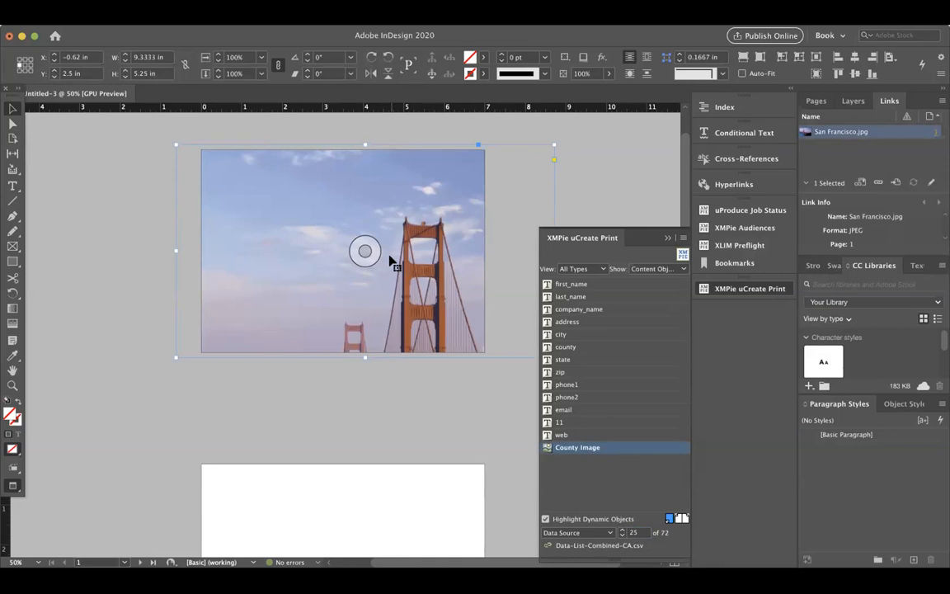
pyautogui.moveTo(357, 248); pyautogui.dragTo(354, 248)
pyautogui.click(146, 185)
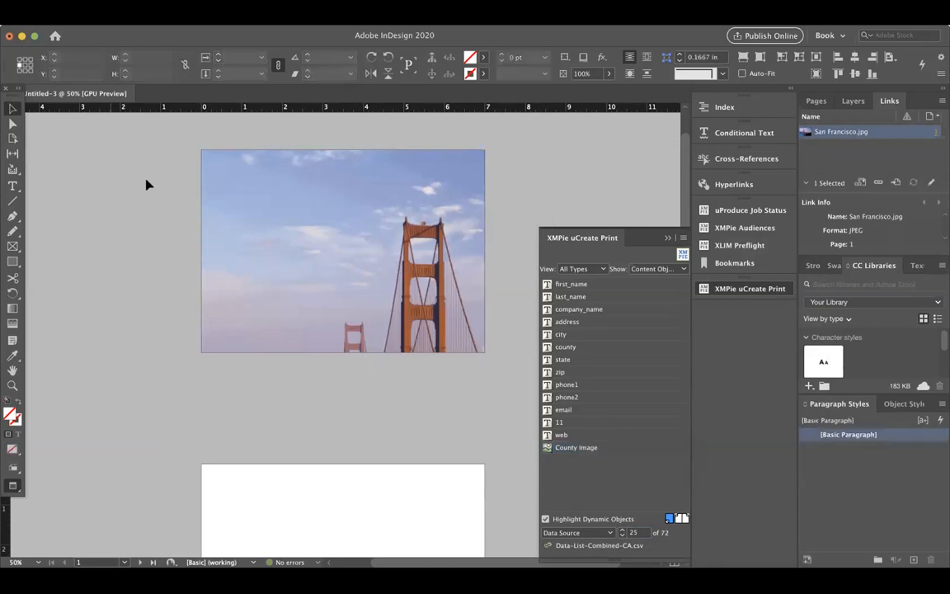
# Step: Fit the San Francisco image to the page 1 frame with Fill Frame Proportionally
pyautogui.click(335, 175)
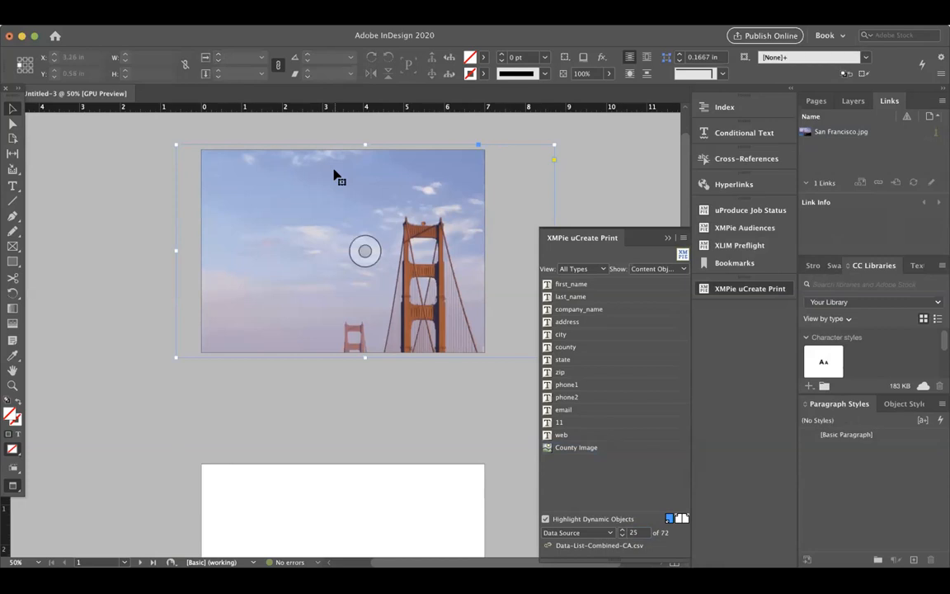
pyautogui.rightClick(277, 198)
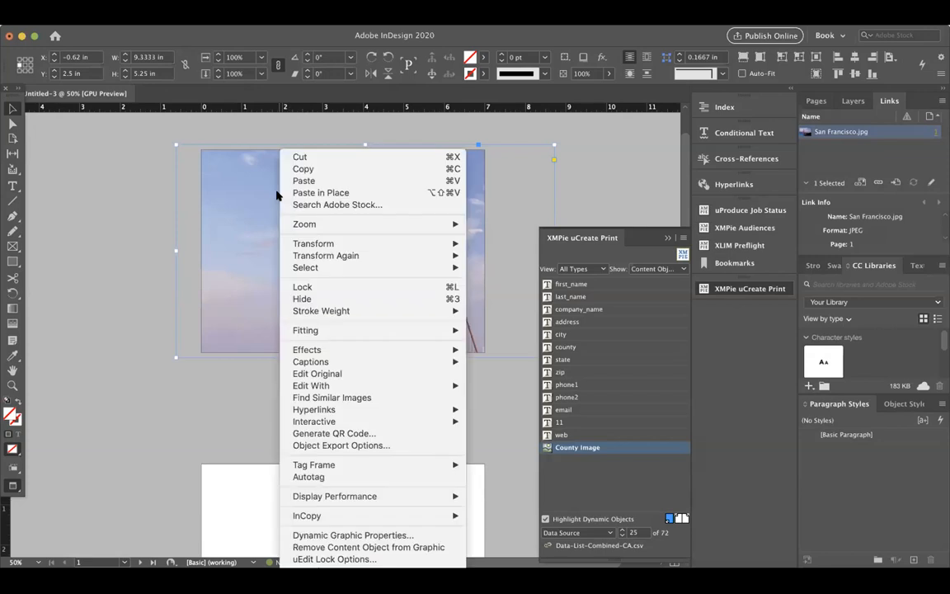
pyautogui.moveTo(367, 330)
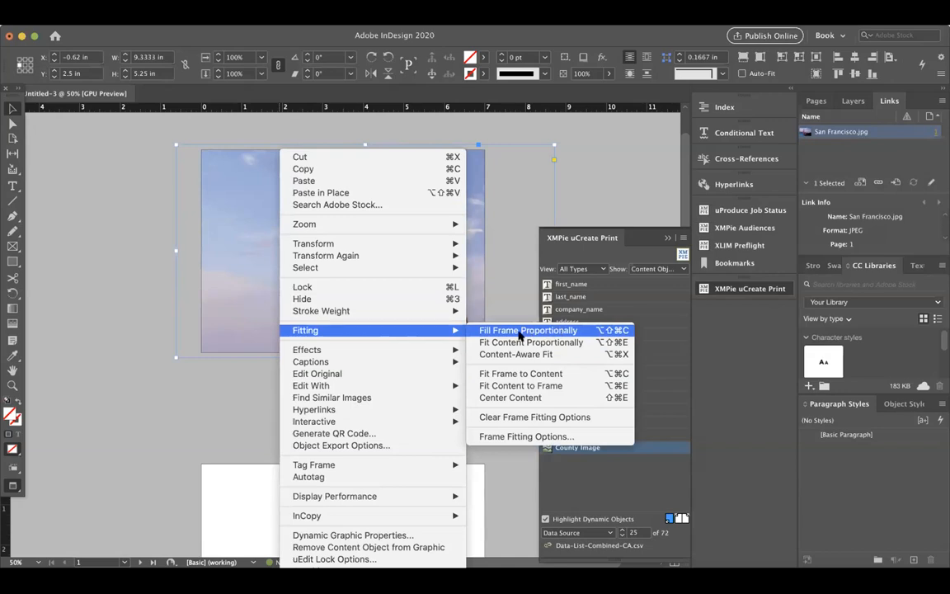
pyautogui.click(522, 331)
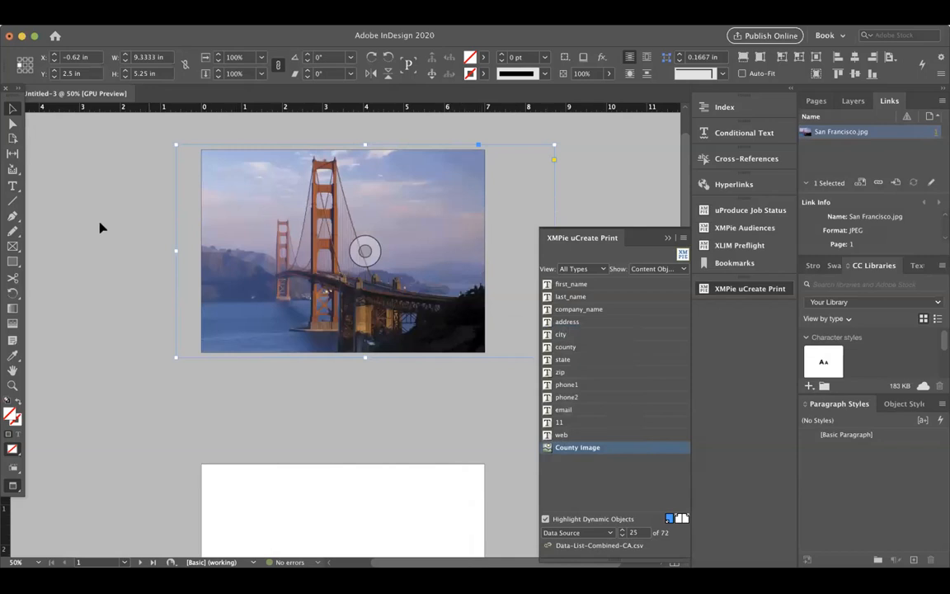
# Step: Show the bleed guides and pull both side edges of the page 1 image frame in to them, making it 7.25 in wide
pyautogui.press('w')
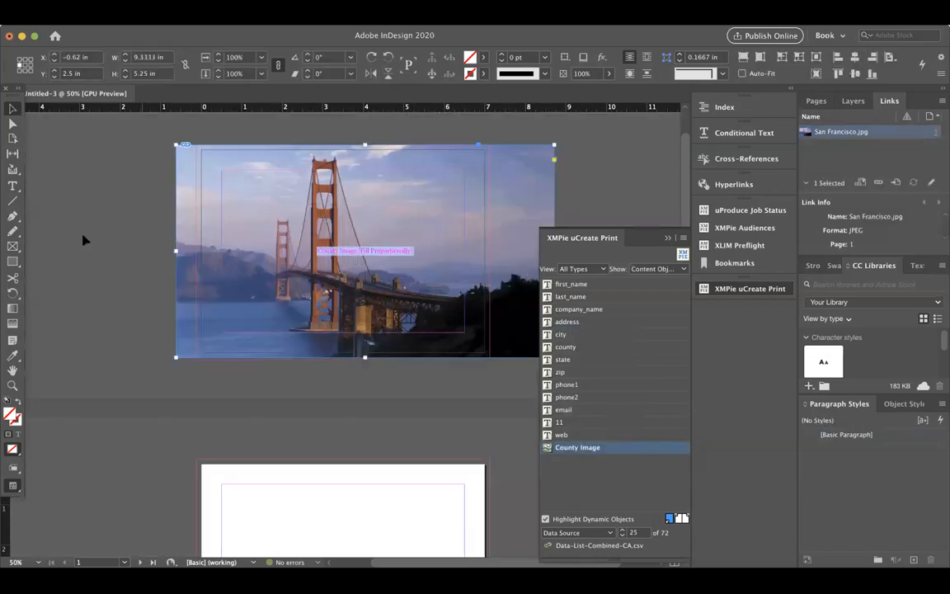
pyautogui.moveTo(176, 248); pyautogui.dragTo(195, 249)
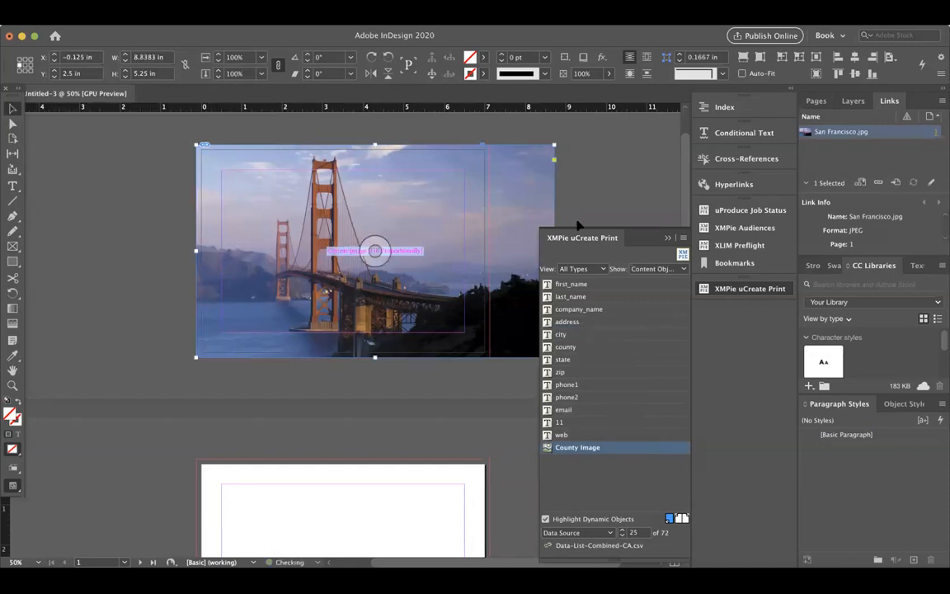
pyautogui.click(664, 238)
pyautogui.moveTo(548, 255); pyautogui.dragTo(490, 250)
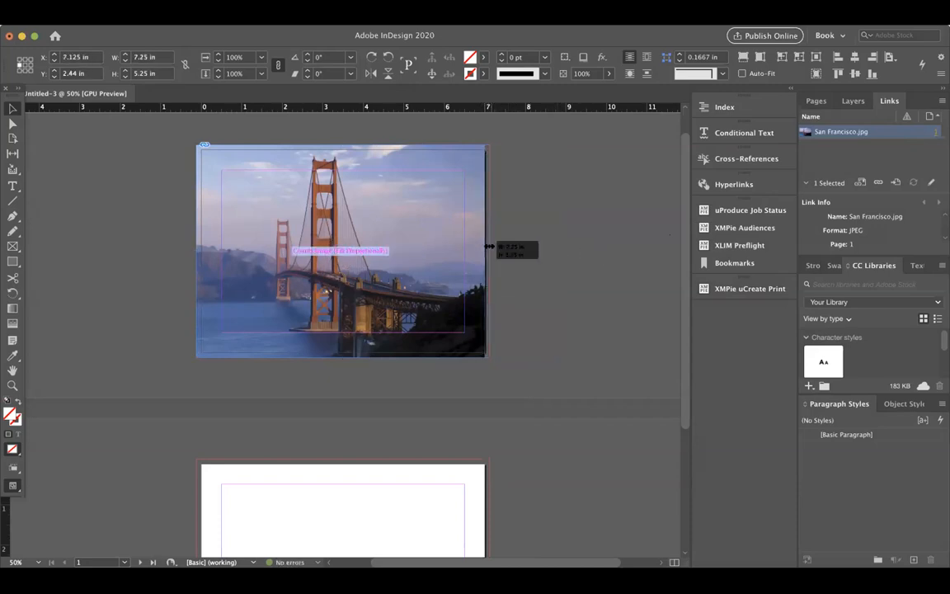
pyautogui.click(718, 288)
# Step: Refit the San Francisco image proportionally to the resized frame and deselect it
pyautogui.click(354, 198)
pyautogui.rightClick(350, 196)
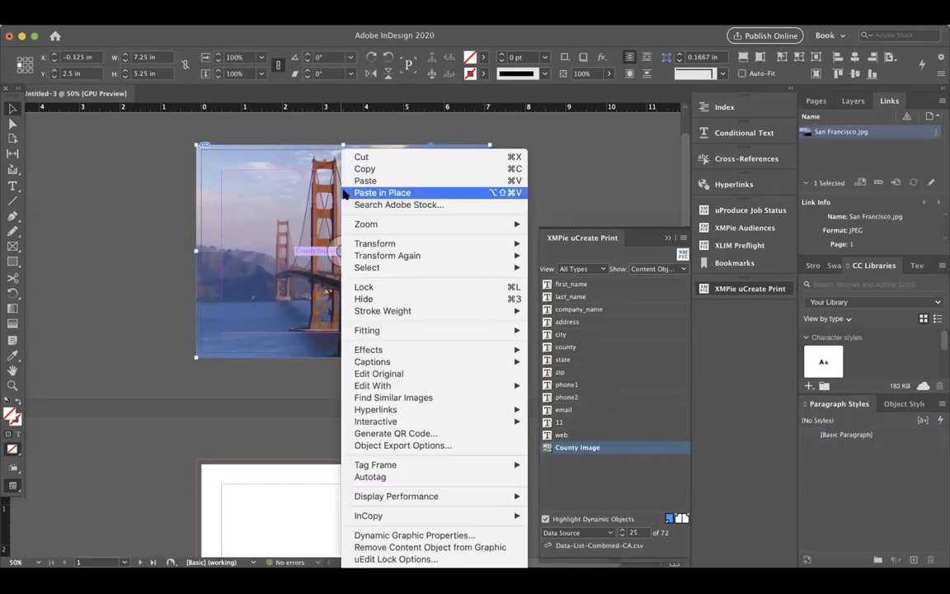
pyautogui.click(235, 195)
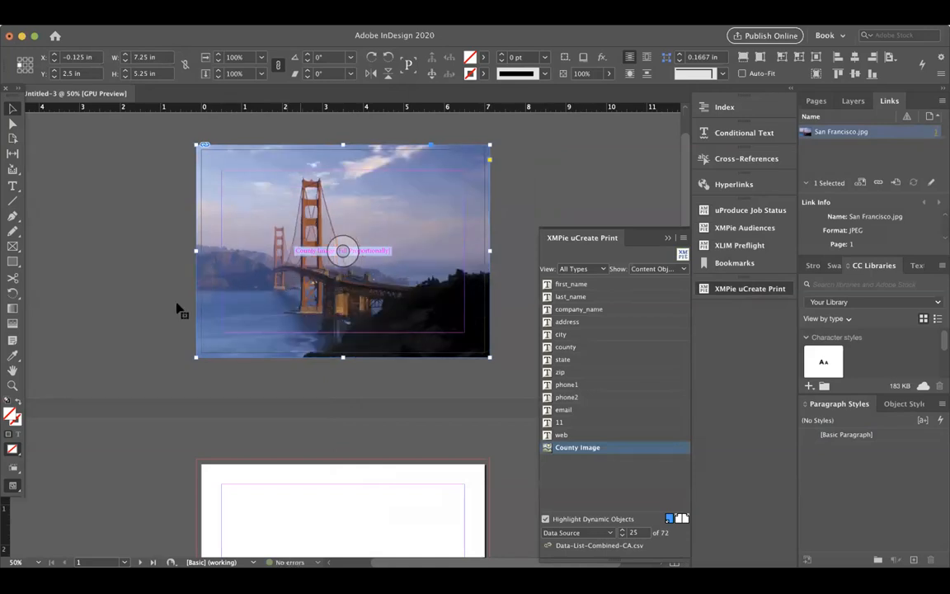
pyautogui.hscroll(-4, 59, 248)
pyautogui.click(162, 216)
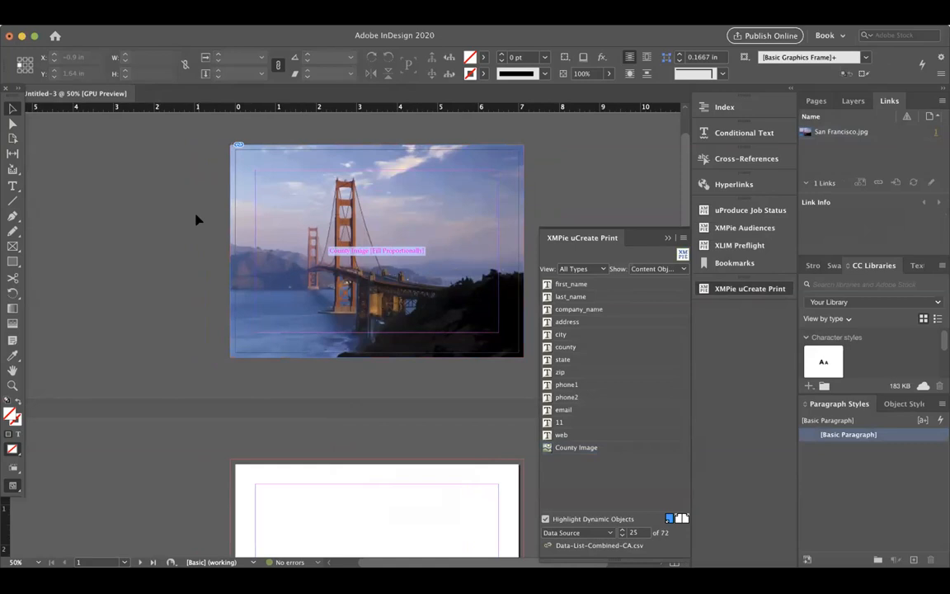
# Step: Preview the county images in the page 1 frame record by record, from recipient 26 through recipient 35
pyautogui.hscroll(4, 196, 219)
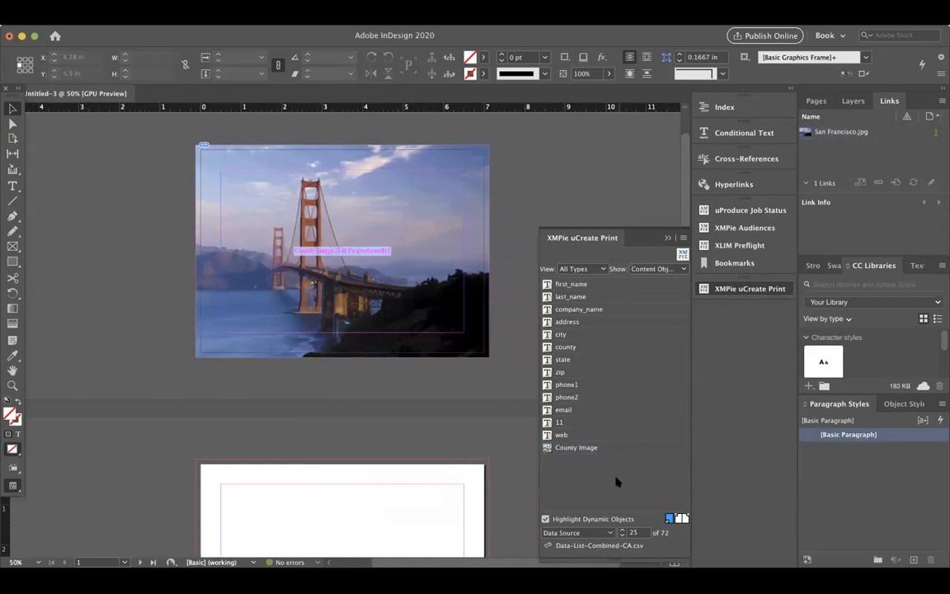
pyautogui.click(620, 531)
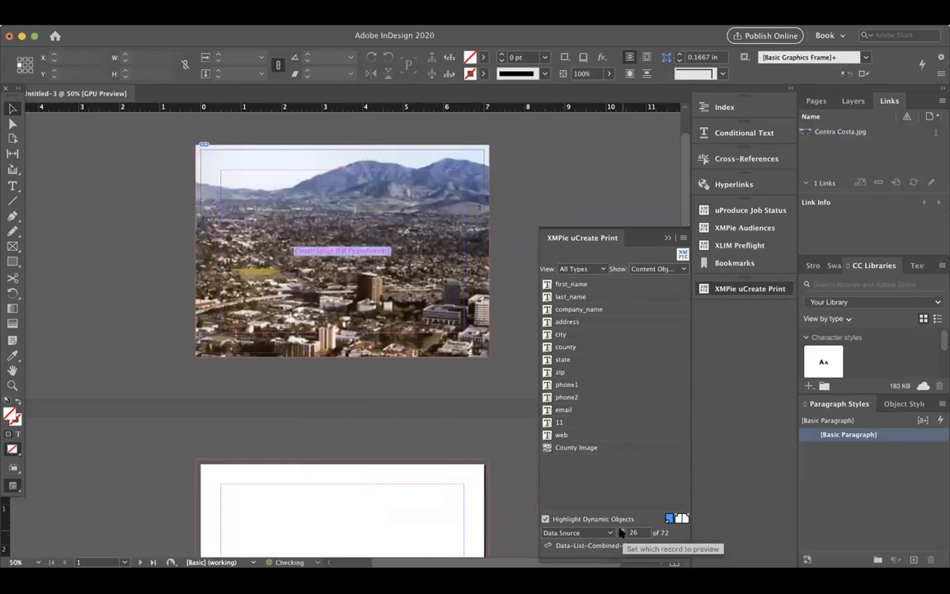
pyautogui.click(620, 531)
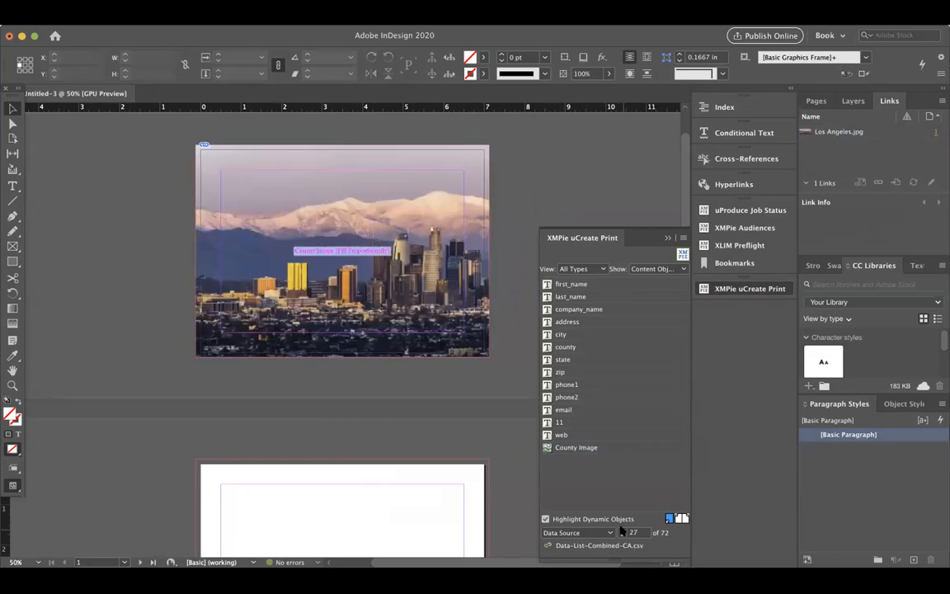
pyautogui.click(620, 531)
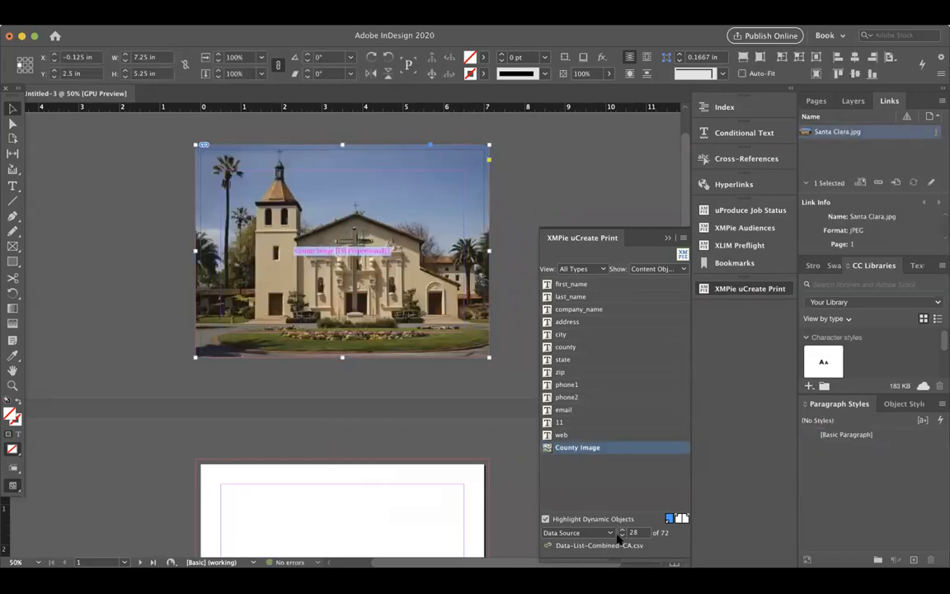
pyautogui.click(620, 532)
pyautogui.click(620, 531)
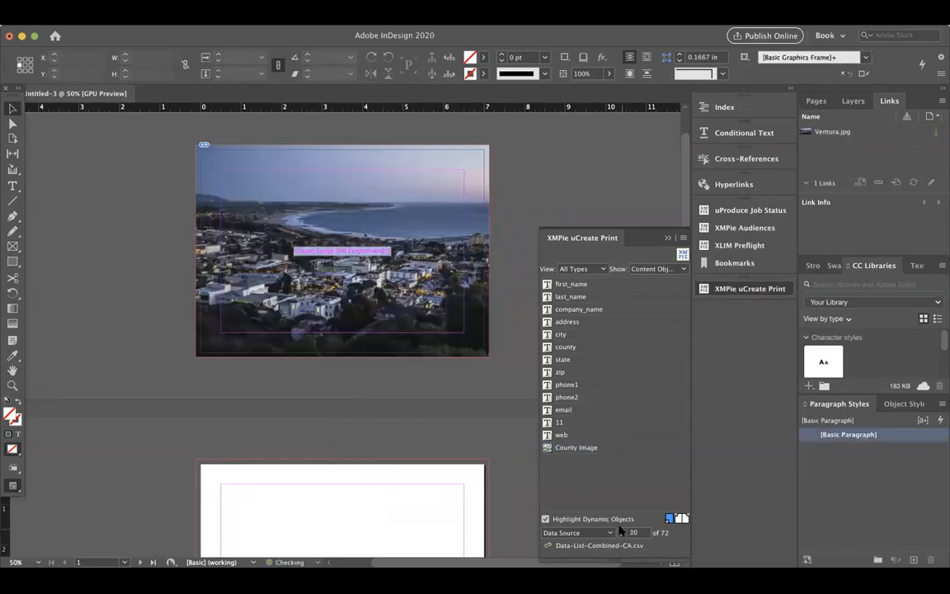
pyautogui.click(621, 531)
pyautogui.click(620, 531)
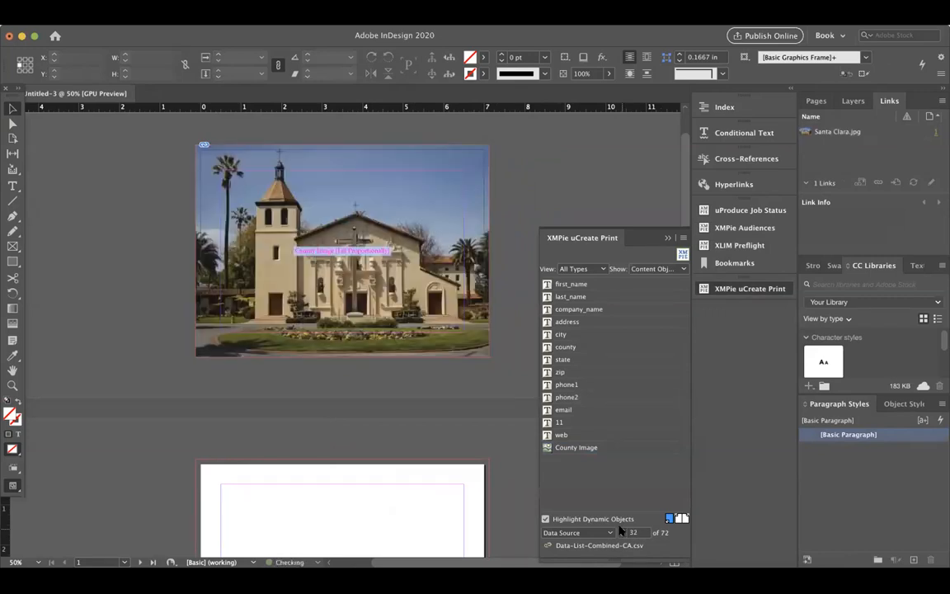
pyautogui.click(621, 531)
pyautogui.click(620, 531)
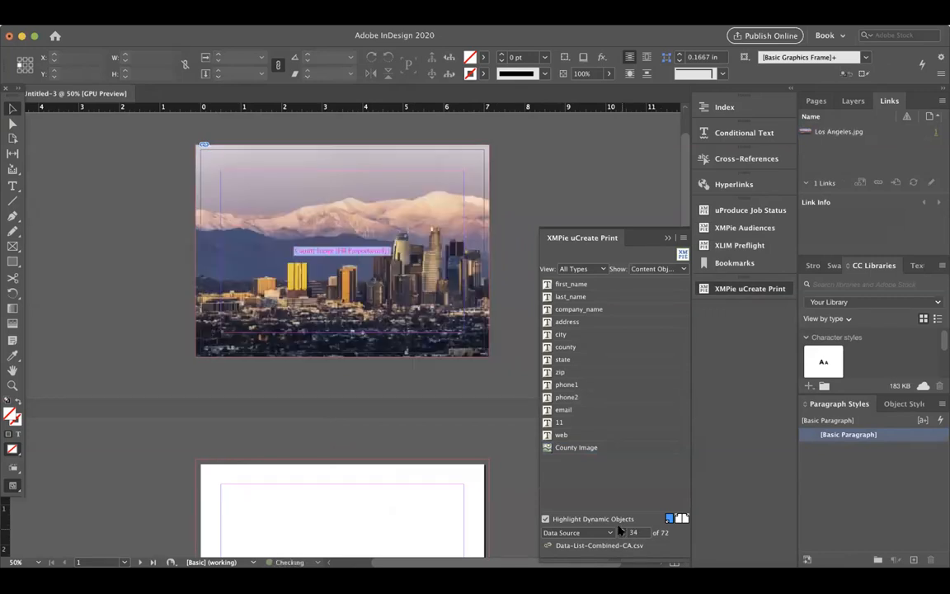
pyautogui.click(620, 531)
# Step: Examine the fit, VI stream and PDF crop options in the County Image dynamic graphic properties, and accept them with Fill Proportionally
pyautogui.rightClick(394, 263)
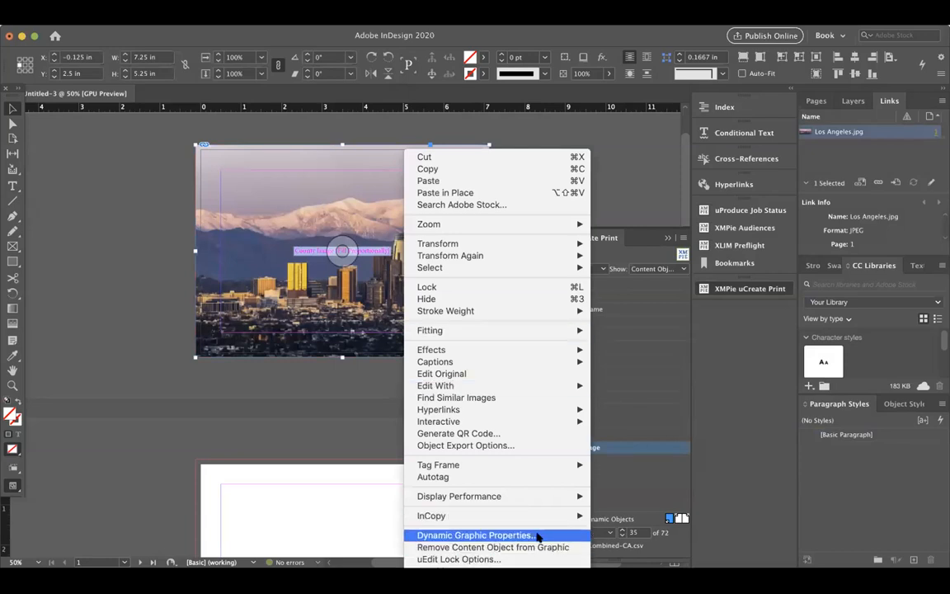
pyautogui.click(476, 536)
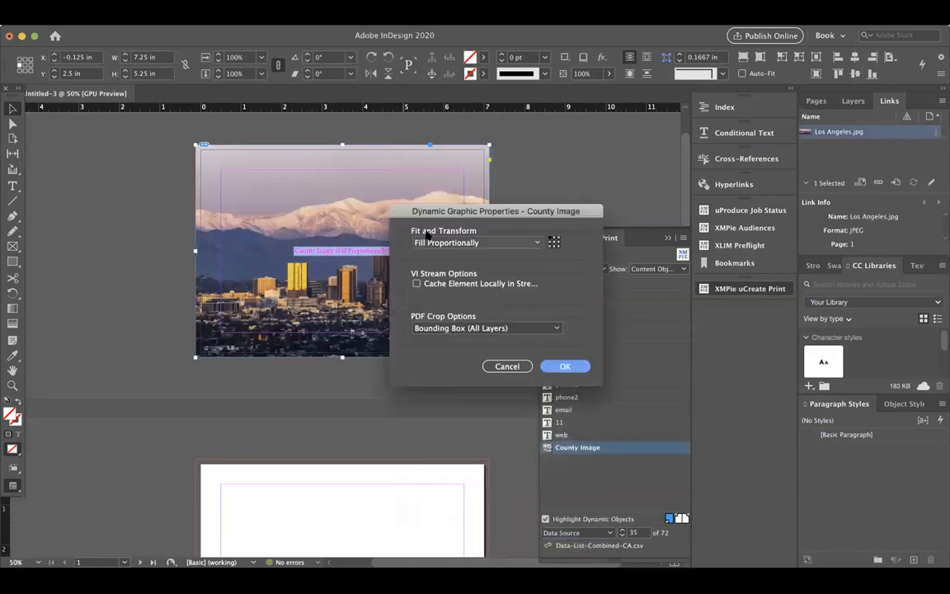
pyautogui.click(533, 242)
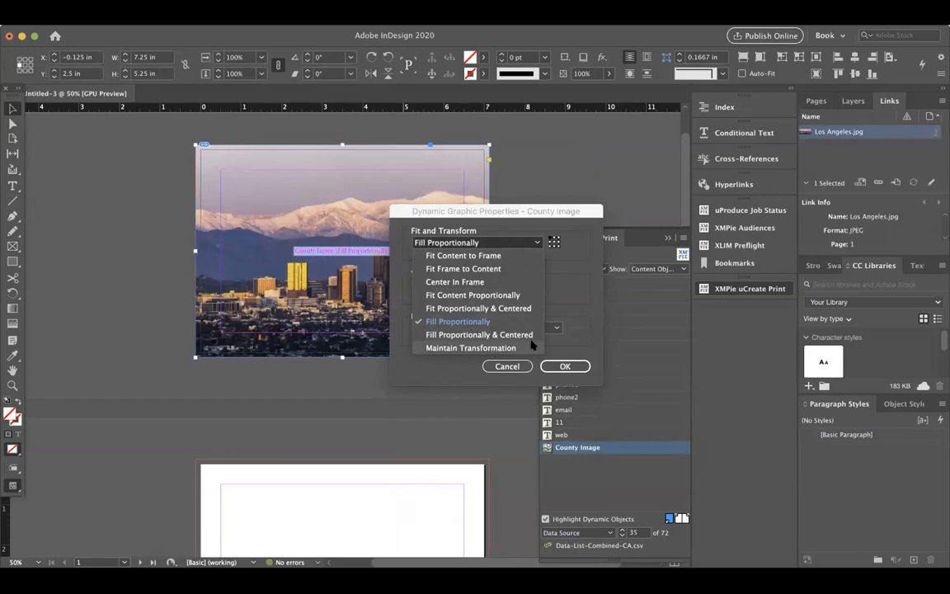
pyautogui.click(580, 293)
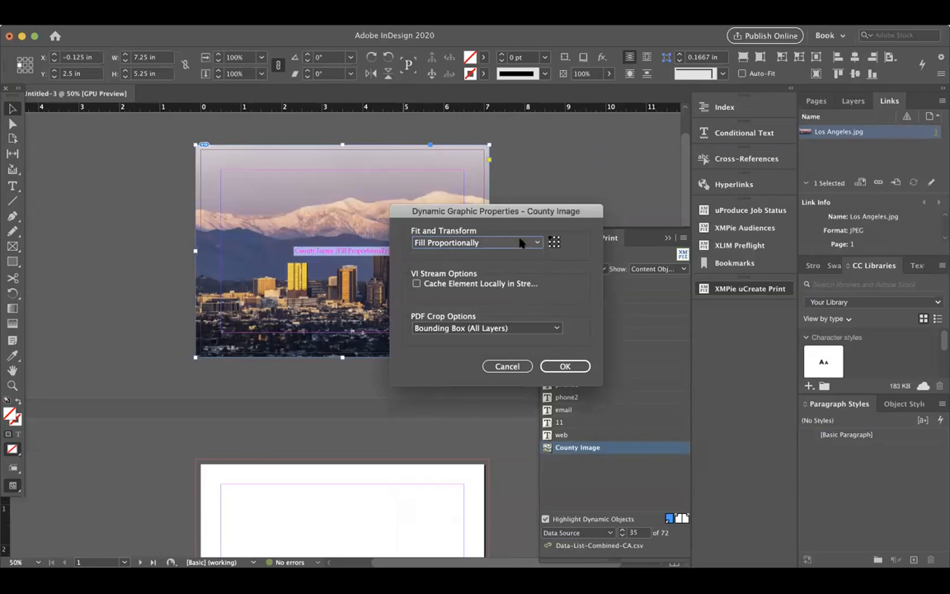
pyautogui.click(536, 243)
pyautogui.click(562, 284)
pyautogui.click(485, 328)
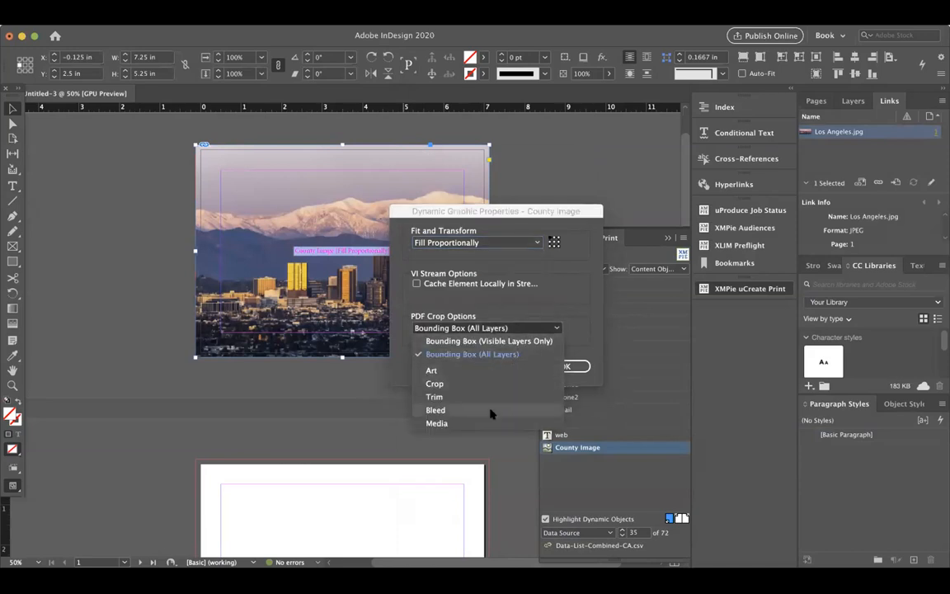
pyautogui.click(568, 327)
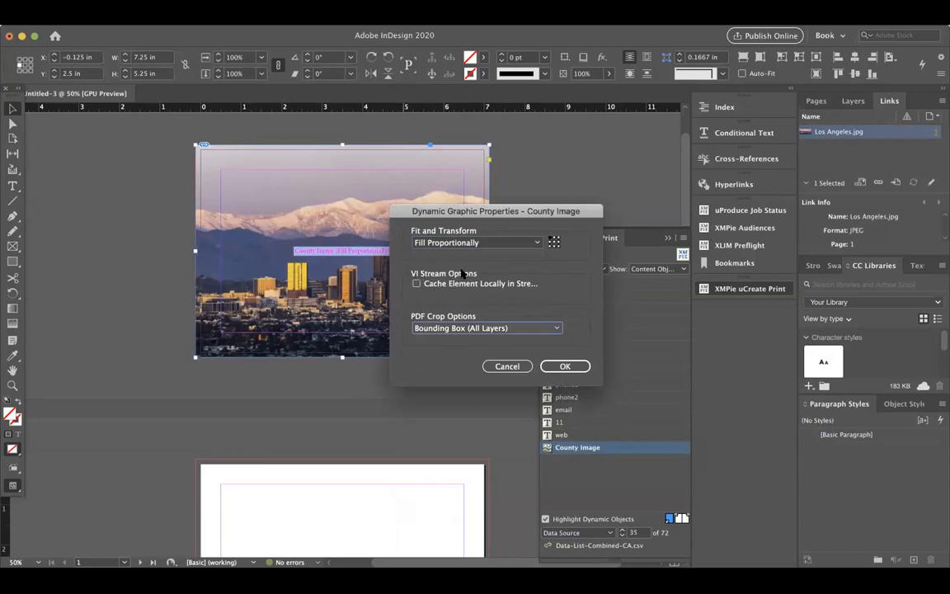
pyautogui.click(417, 284)
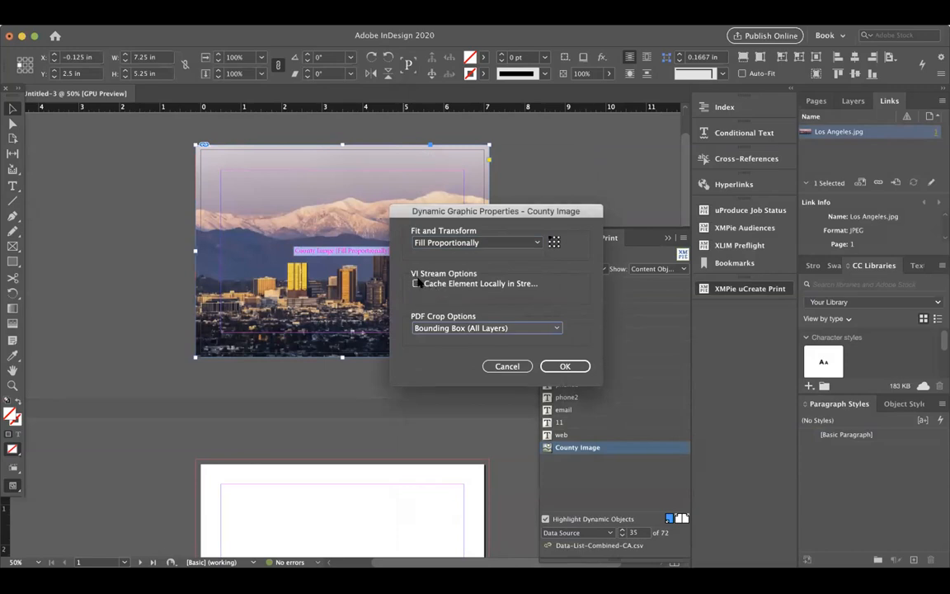
pyautogui.click(558, 367)
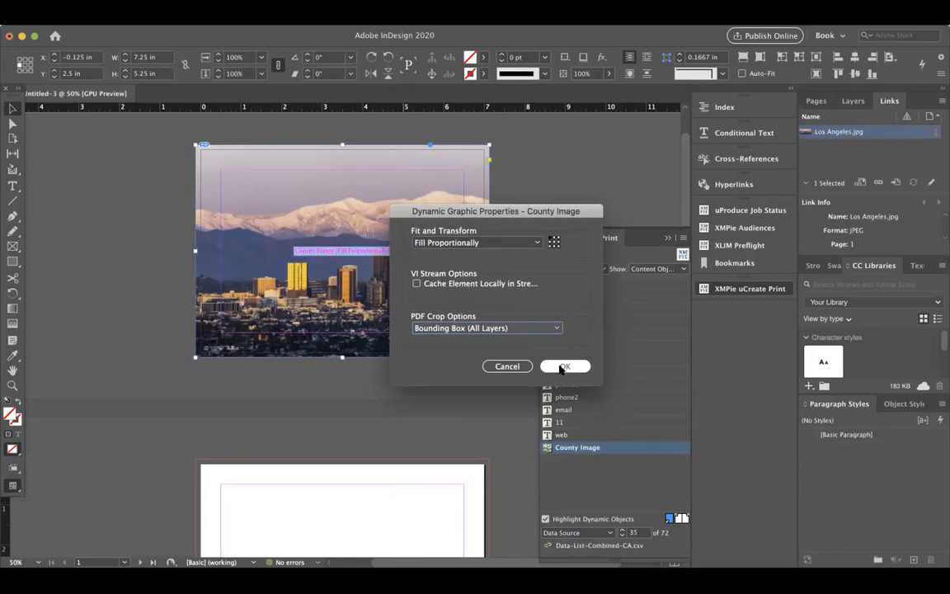
pyautogui.click(576, 371)
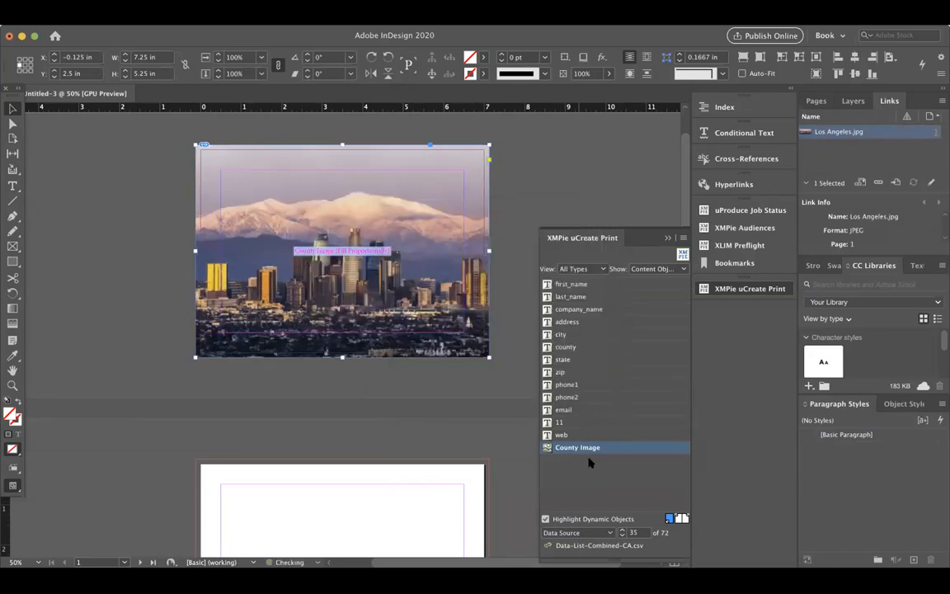
# Step: Preview the county images from recipient 36 onward, stepping back and forth between records, and stop at record 47
pyautogui.click(622, 530)
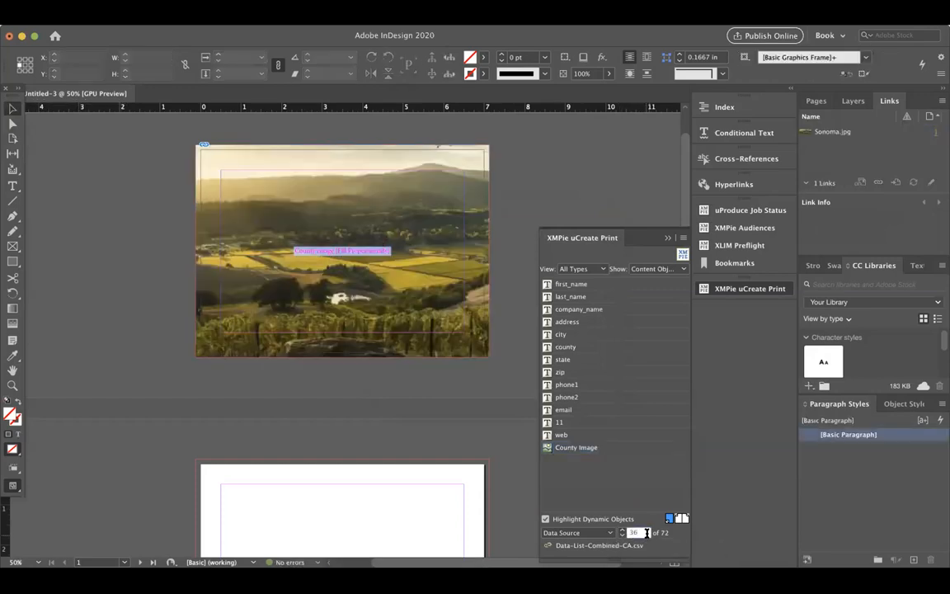
pyautogui.press('Up')
pyautogui.press('Up')
pyautogui.press('Up')
pyautogui.press('Up')
pyautogui.press('Up')
pyautogui.press('Up')
pyautogui.press('Up')
pyautogui.press('Up')
pyautogui.press('Down')
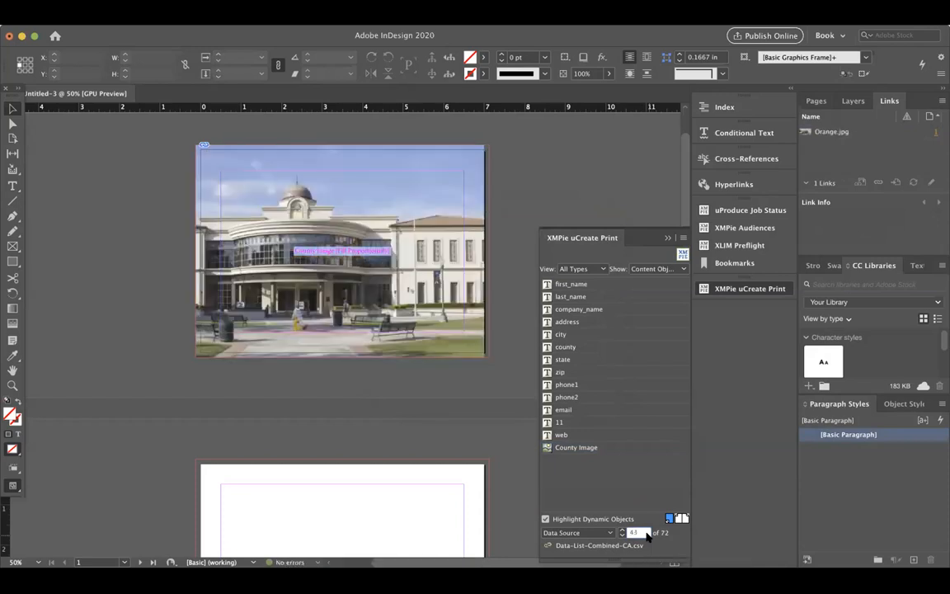
pyautogui.press('Down')
pyautogui.press('Down')
pyautogui.press('Up')
pyautogui.press('Up')
pyautogui.press('Up')
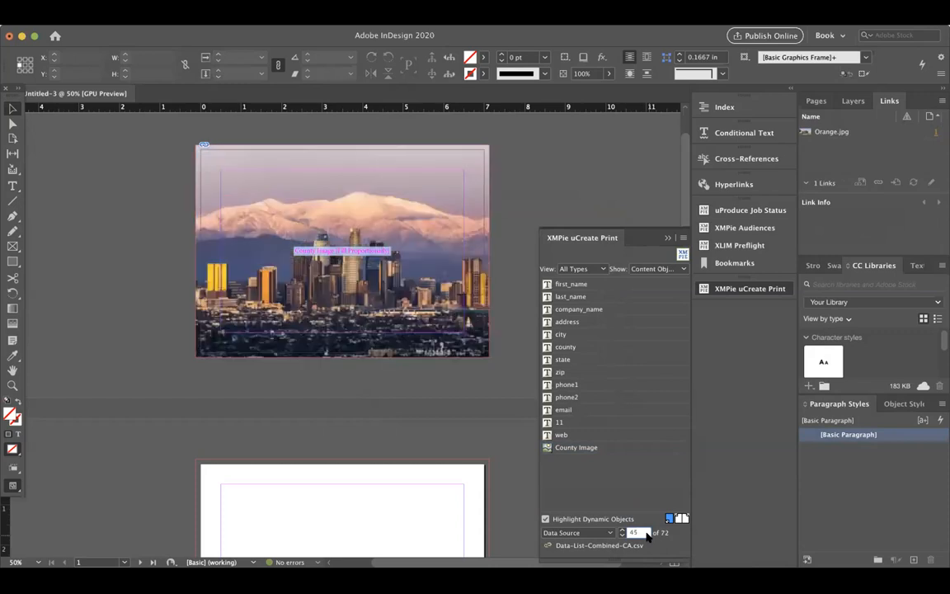
pyautogui.press('Up')
pyautogui.press('Down')
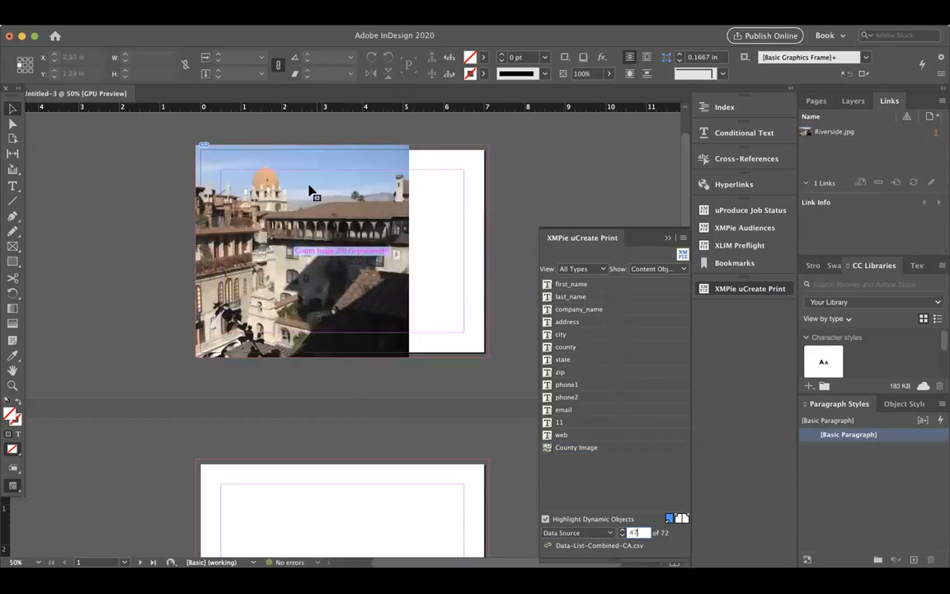
# Step: Apply Fill Frame Proportionally to the Riverside image on page 1 and deselect the frame
pyautogui.click(312, 191)
pyautogui.press('alt+shift+super+c')
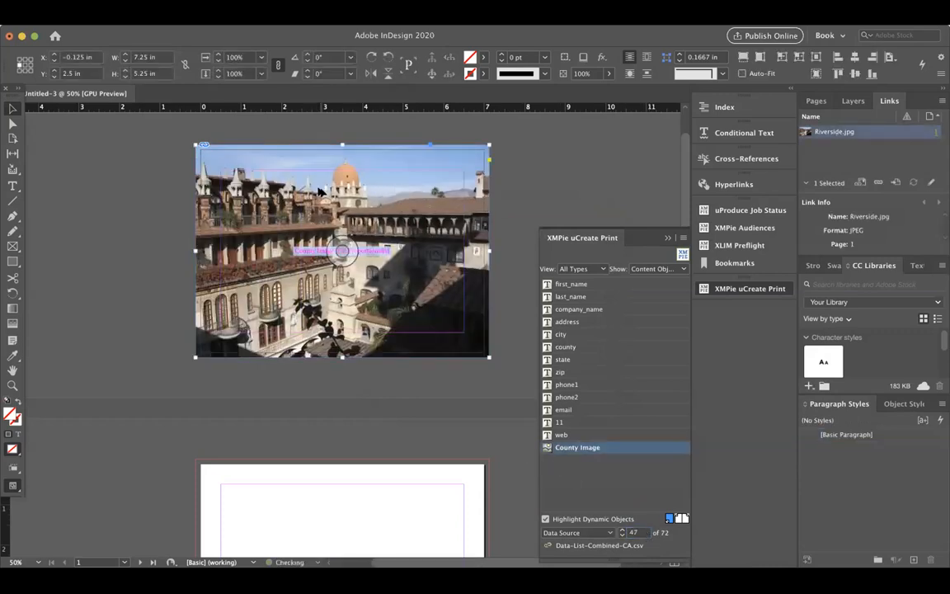
pyautogui.click(158, 254)
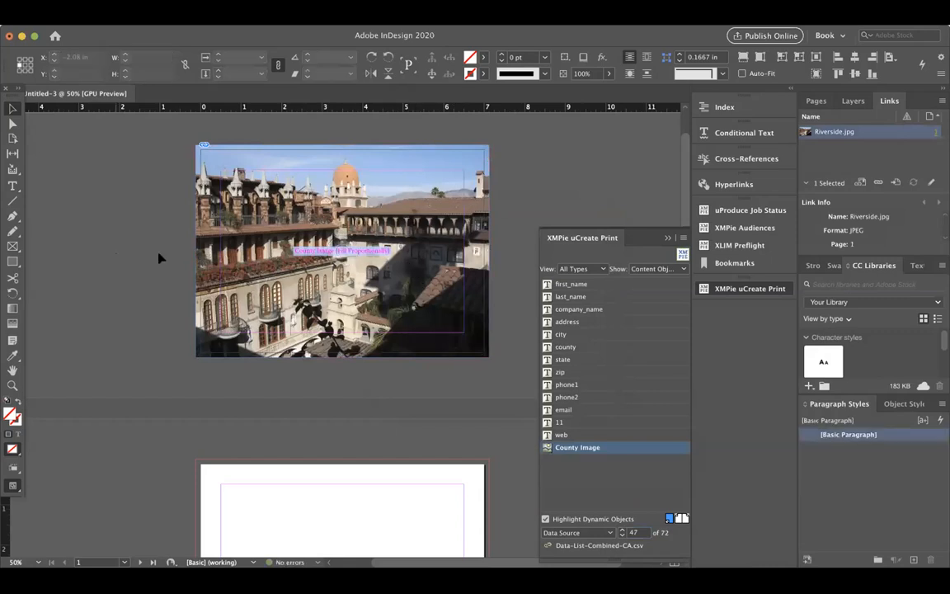
# Step: Set the fit of the County Image dynamic graphic on page 1 to Maintain Transformation
pyautogui.click(399, 304)
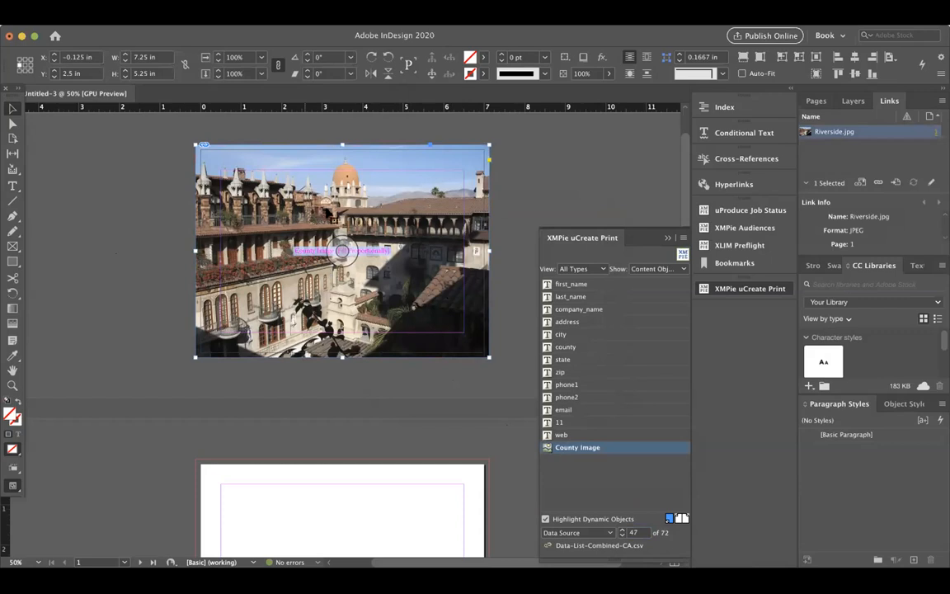
pyautogui.rightClick(428, 236)
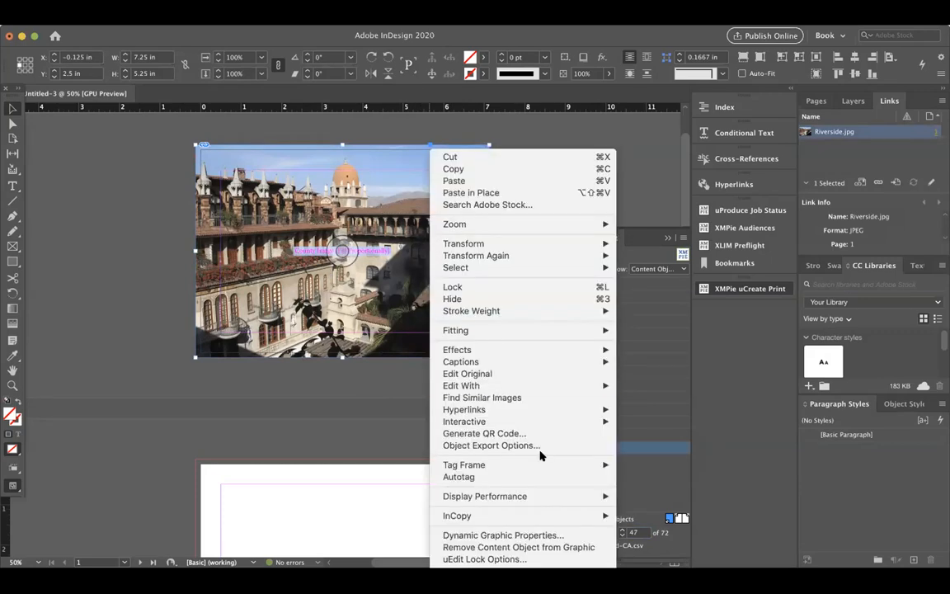
pyautogui.click(544, 535)
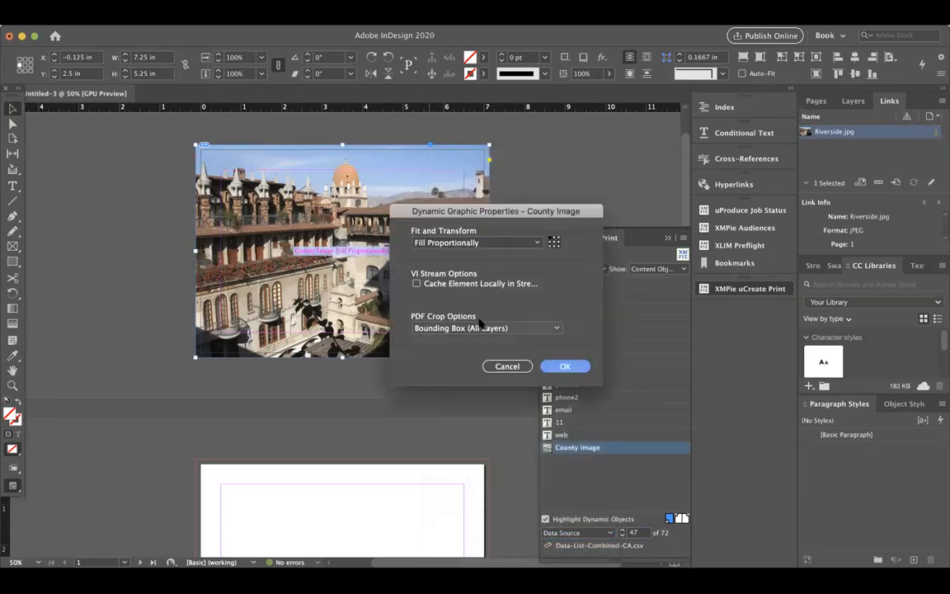
pyautogui.click(475, 243)
pyautogui.click(484, 348)
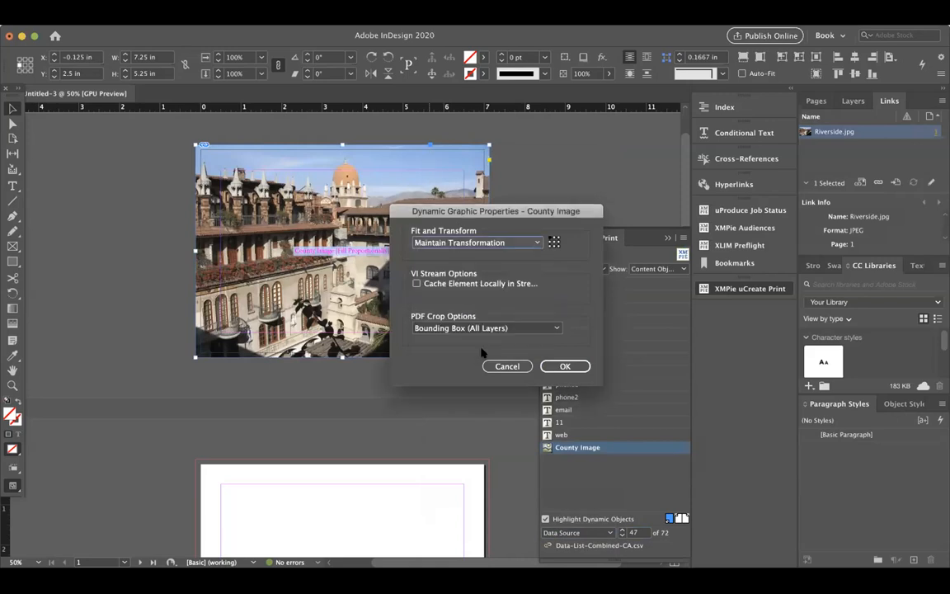
pyautogui.click(564, 366)
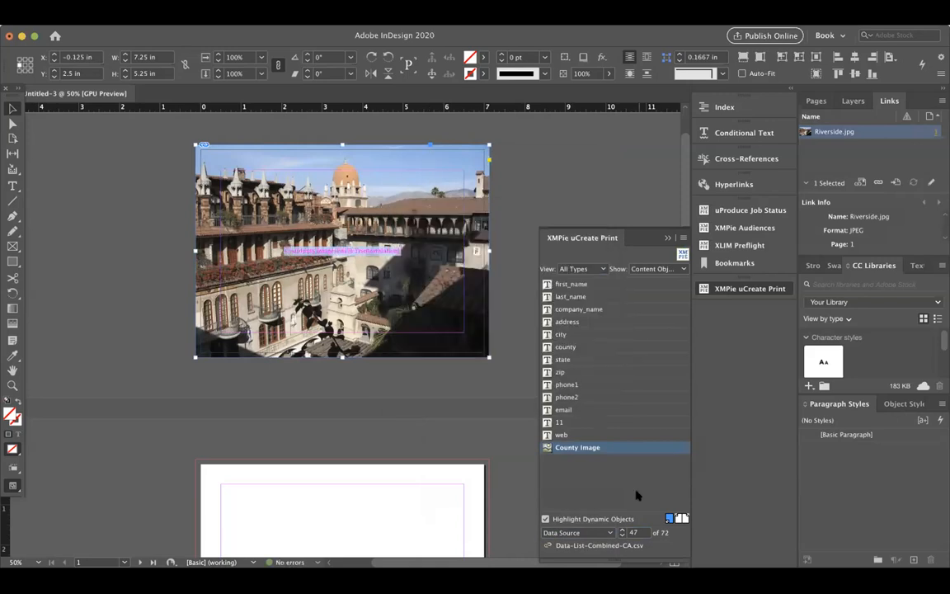
# Step: Preview the county images with the Maintain Transformation fit from record 47 through 51, and step back to record 50
pyautogui.click(641, 531)
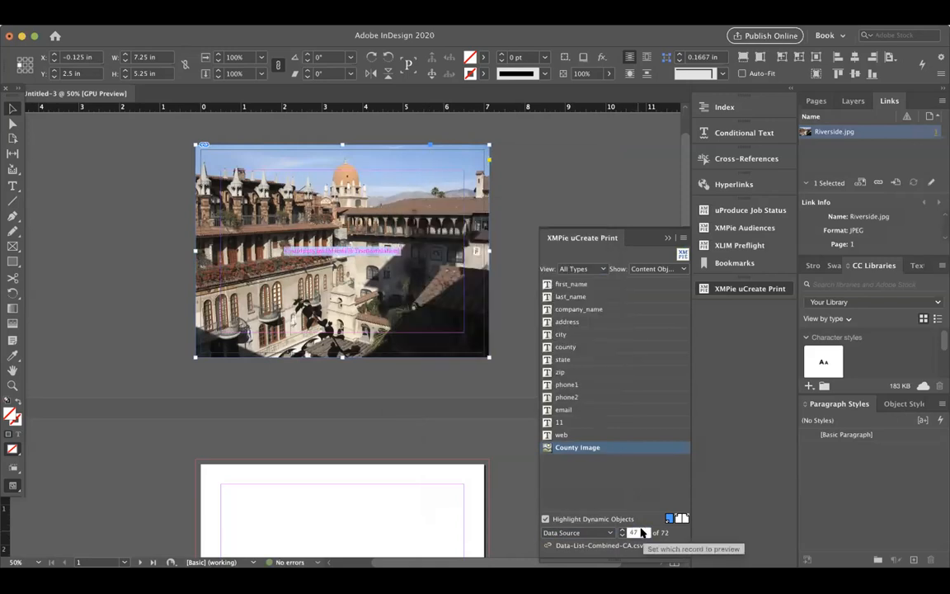
pyautogui.press('Up')
pyautogui.press('Down')
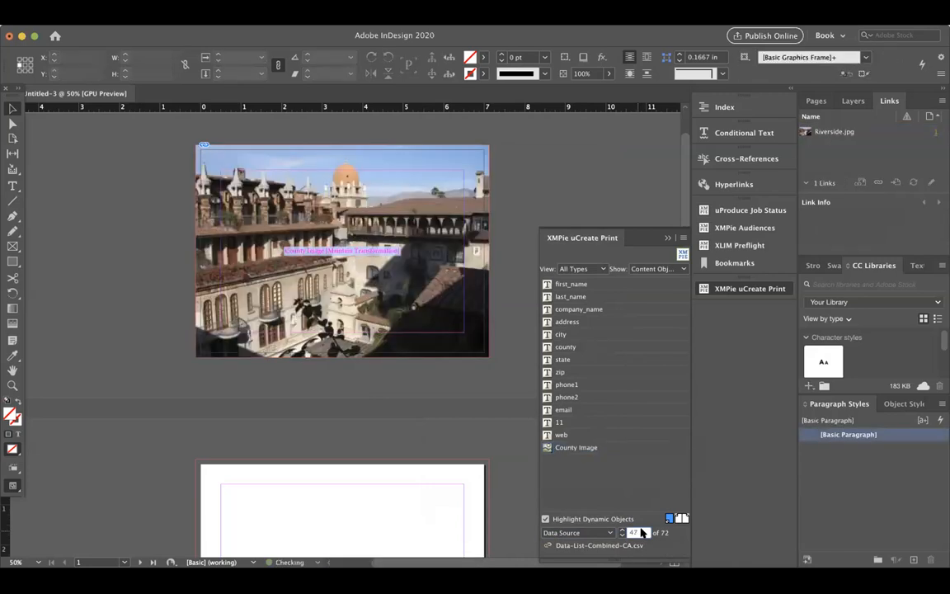
pyautogui.press('Up')
pyautogui.press('Up')
pyautogui.press('Up')
pyautogui.press('Up')
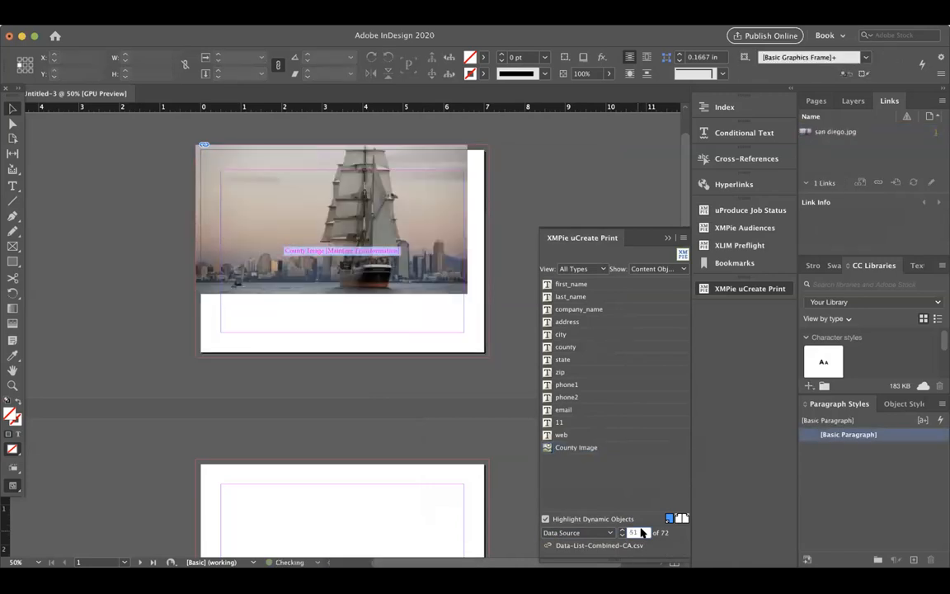
pyautogui.press('Down')
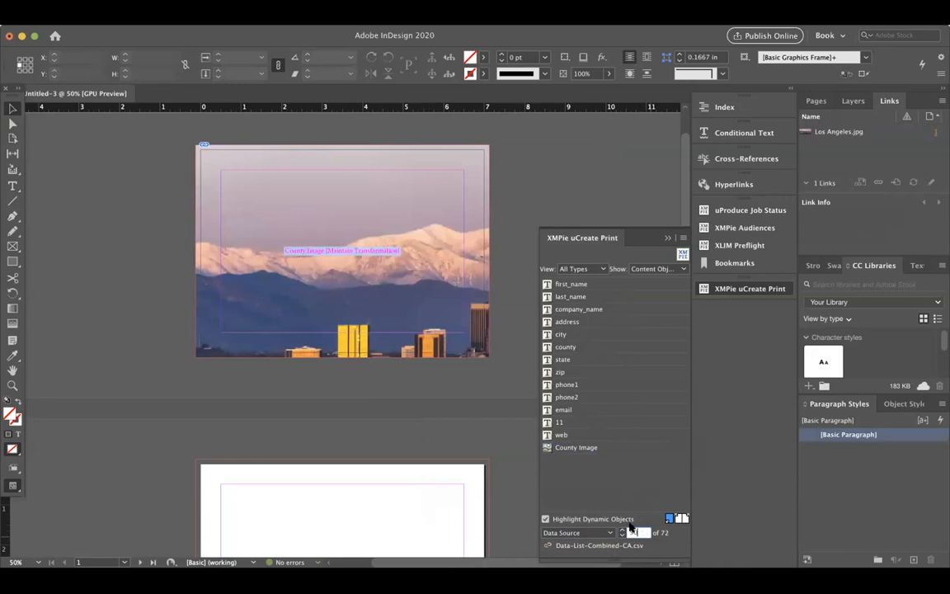
# Step: Return the County Image dynamic graphic to Fill Proportionally, and examine its dynamic anchor point option before accepting the properties
pyautogui.click(331, 212)
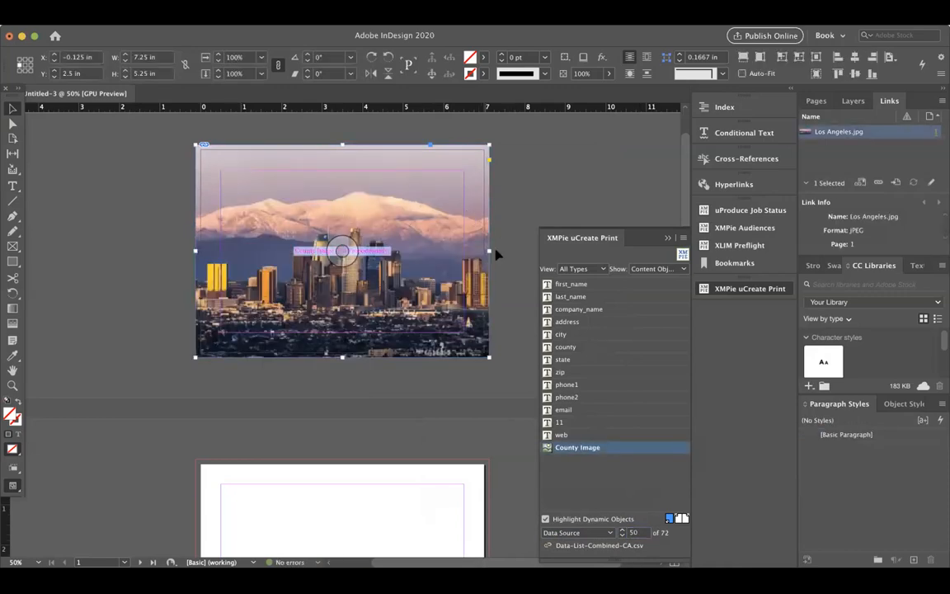
pyautogui.rightClick(414, 217)
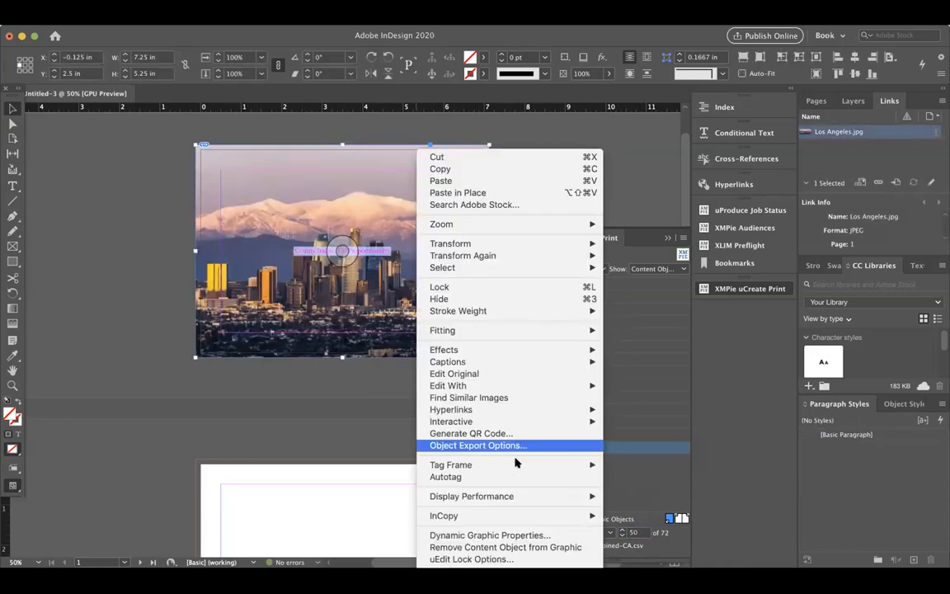
pyautogui.click(545, 536)
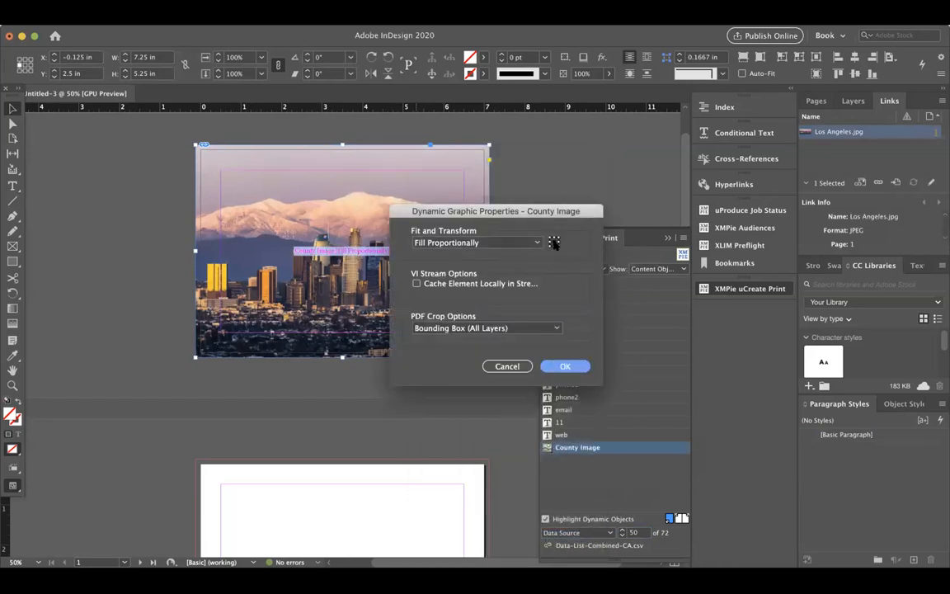
pyautogui.click(567, 365)
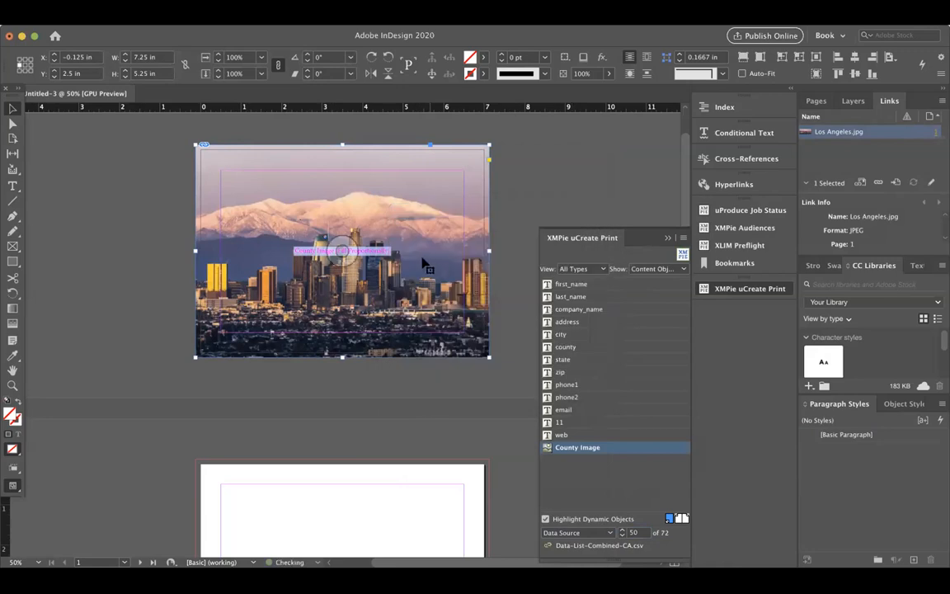
pyautogui.rightClick(399, 272)
pyautogui.click(502, 536)
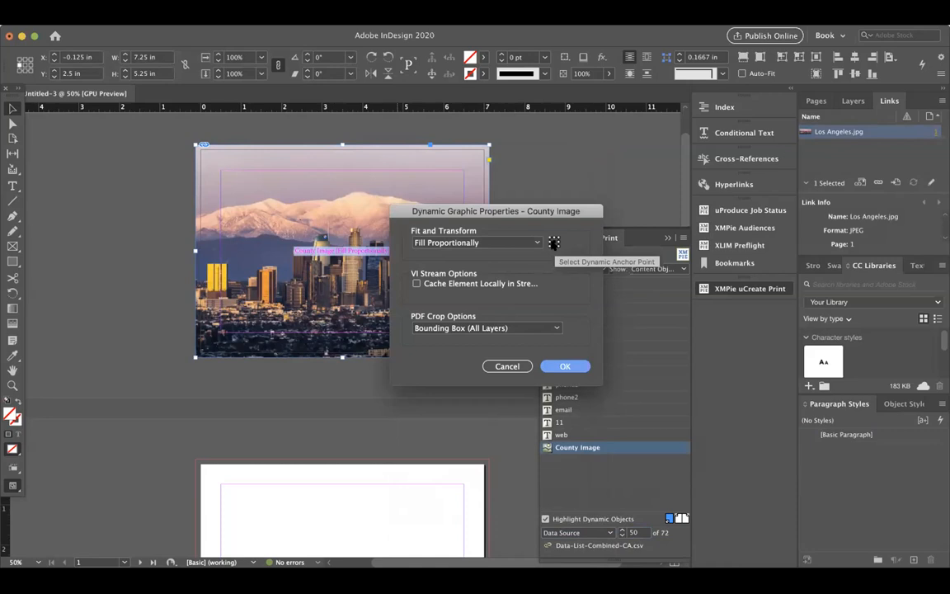
pyautogui.click(565, 367)
# Step: Preview the proportionally filled county images onward from record 50 through record 56, and step back to record 55
pyautogui.doubleClick(635, 533)
pyautogui.write('5')
pyautogui.press('Return')
pyautogui.press('Up')
pyautogui.press('Up')
pyautogui.press('Up')
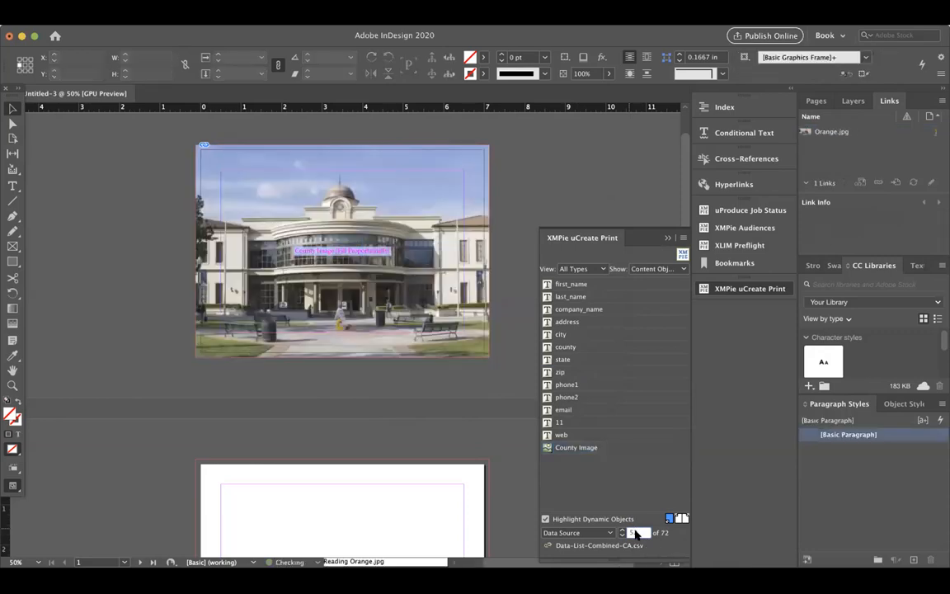
pyautogui.press('Up')
pyautogui.press('Up')
pyautogui.press('Up')
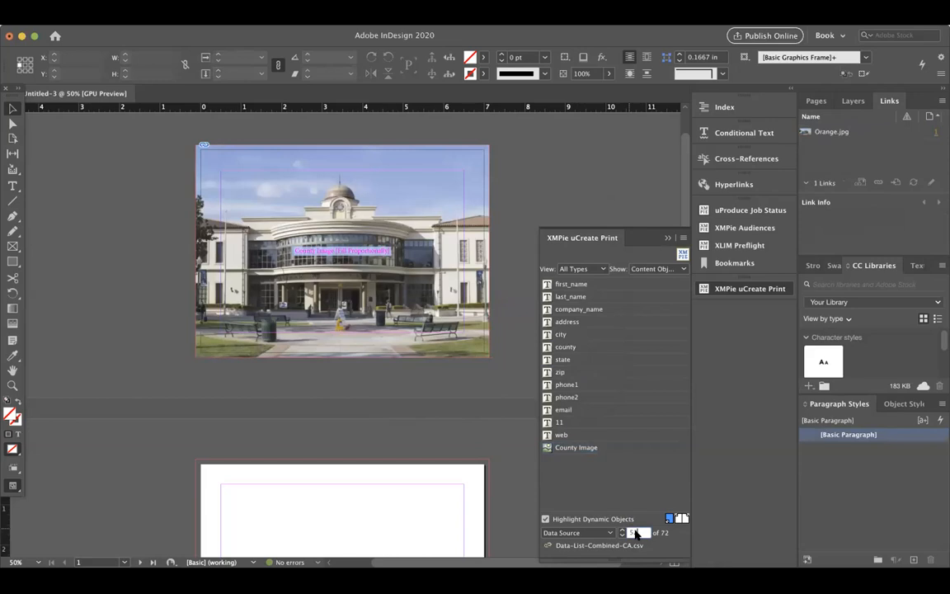
pyautogui.press('Up')
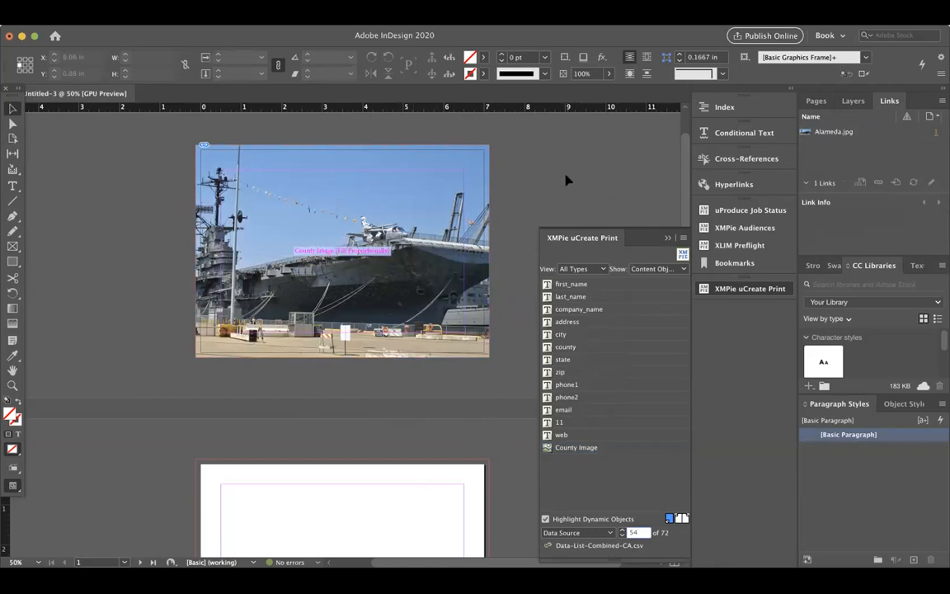
pyautogui.click(621, 531)
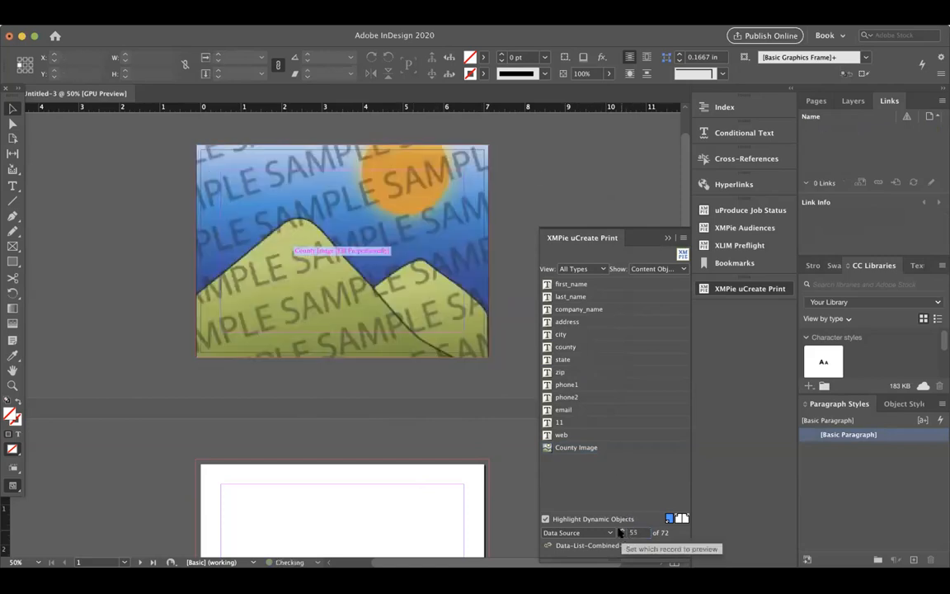
pyautogui.click(620, 531)
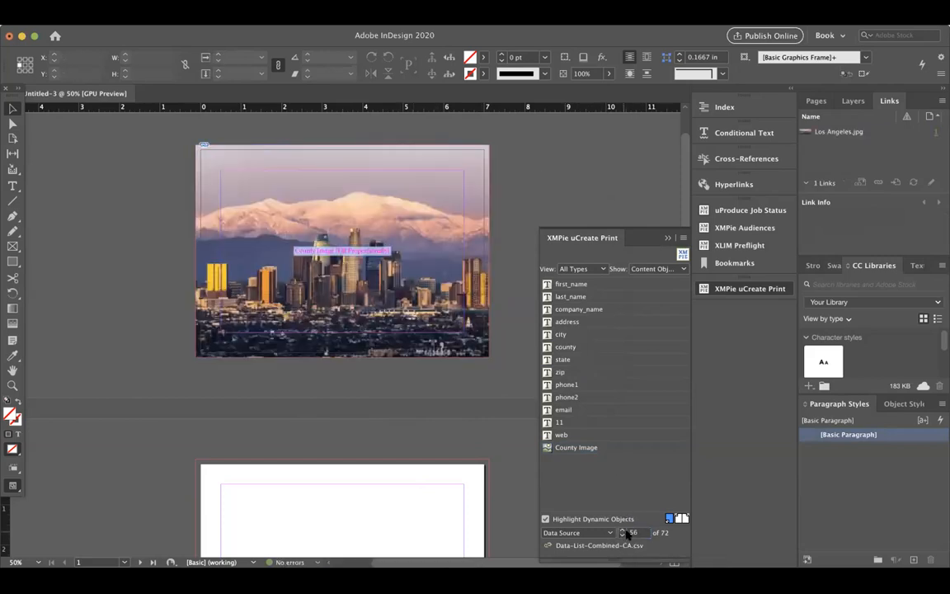
pyautogui.click(621, 535)
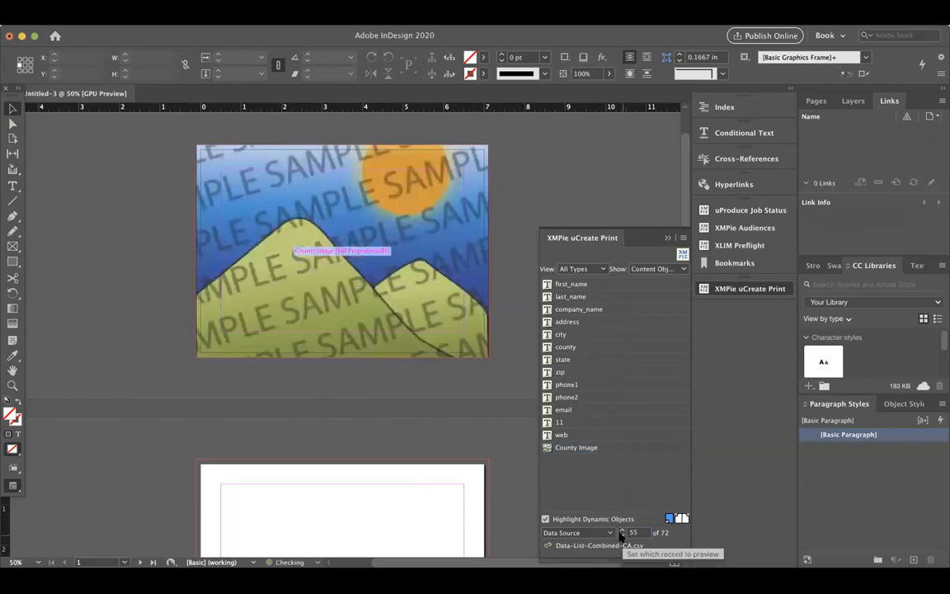
# Step: Examine the rule of the county text content object for recipient 55 and close the rule editor
pyautogui.click(422, 273)
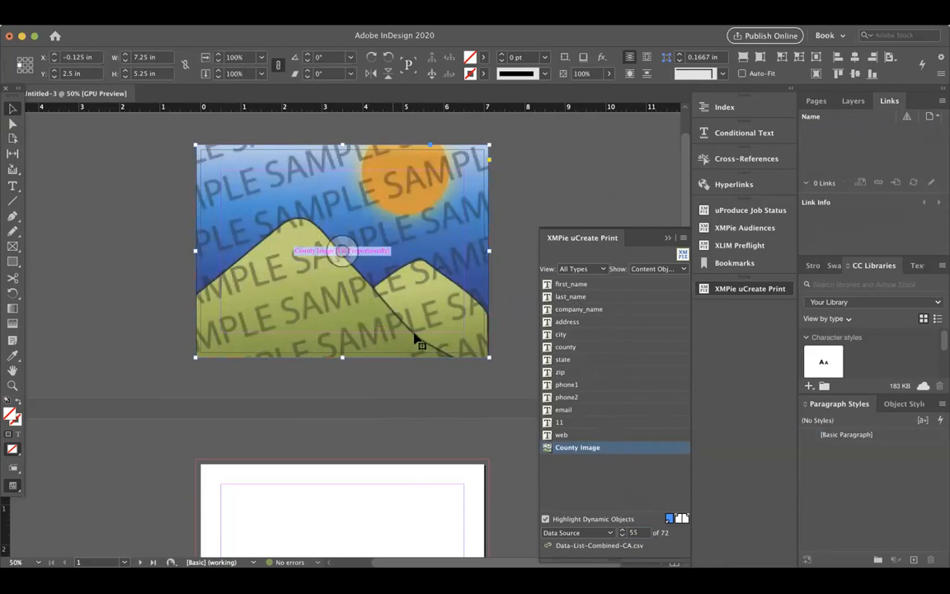
pyautogui.click(564, 348)
pyautogui.rightClick(564, 347)
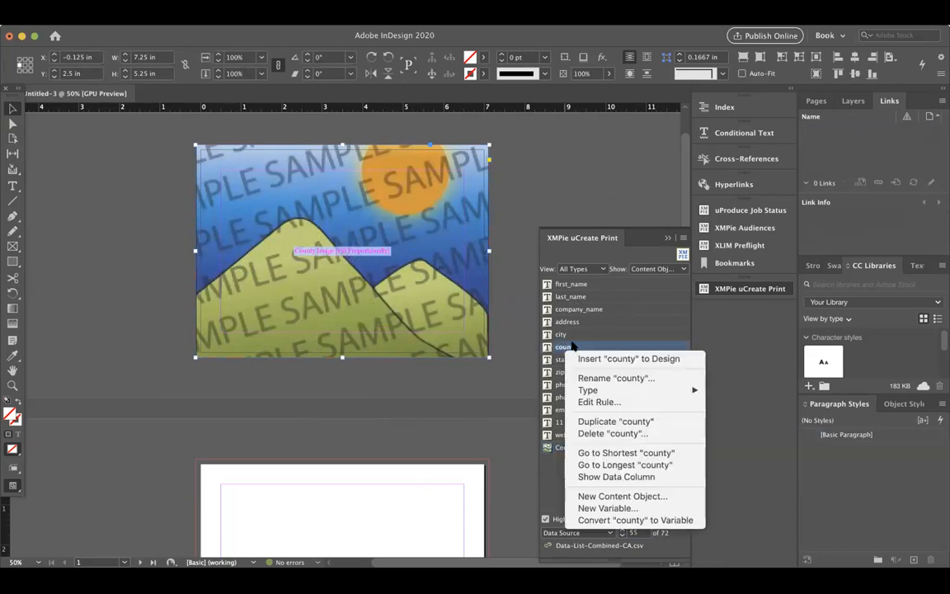
pyautogui.click(620, 403)
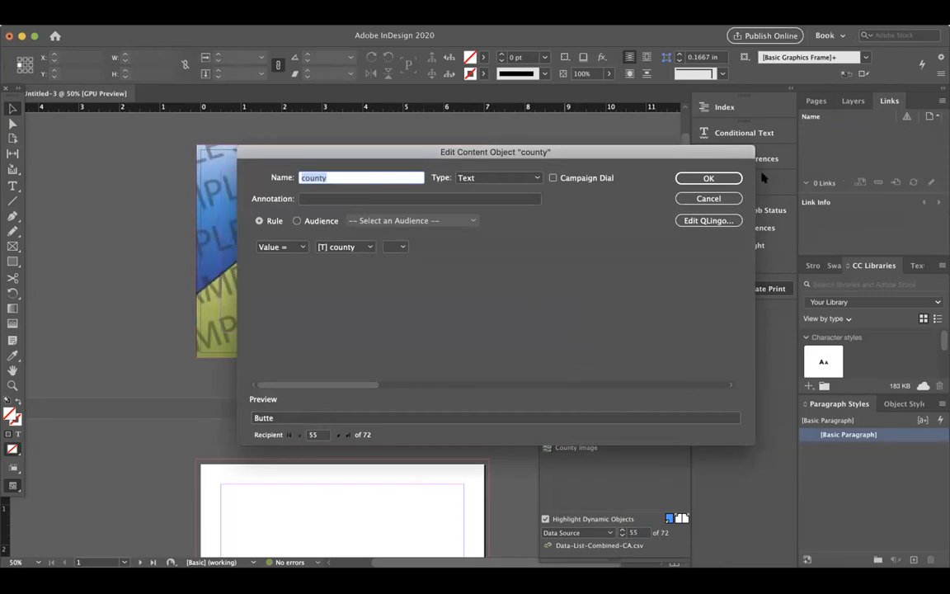
pyautogui.click(705, 176)
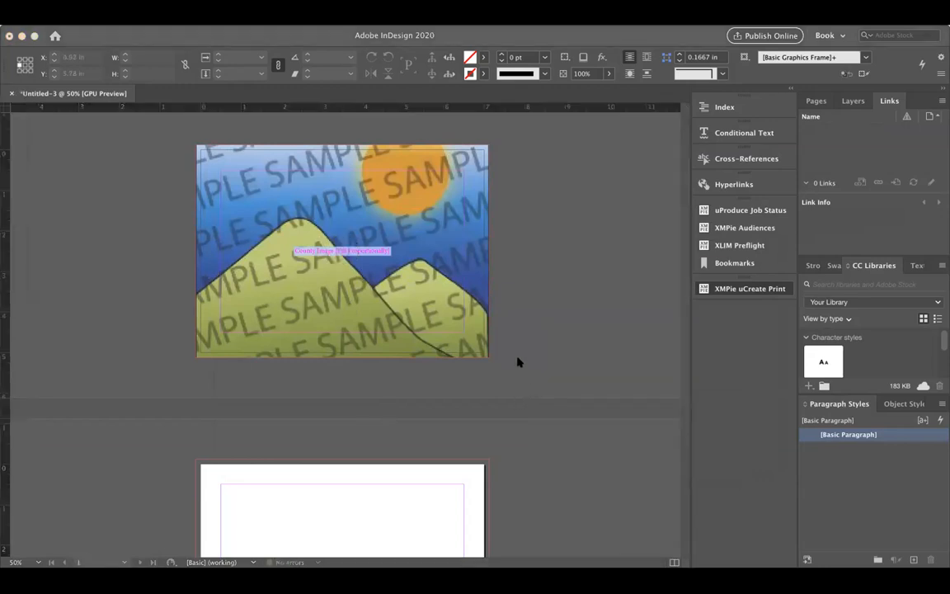
# Step: Recheck record 55 in the preview, and examine the rule of the County Image graphic content object
pyautogui.click(111, 181)
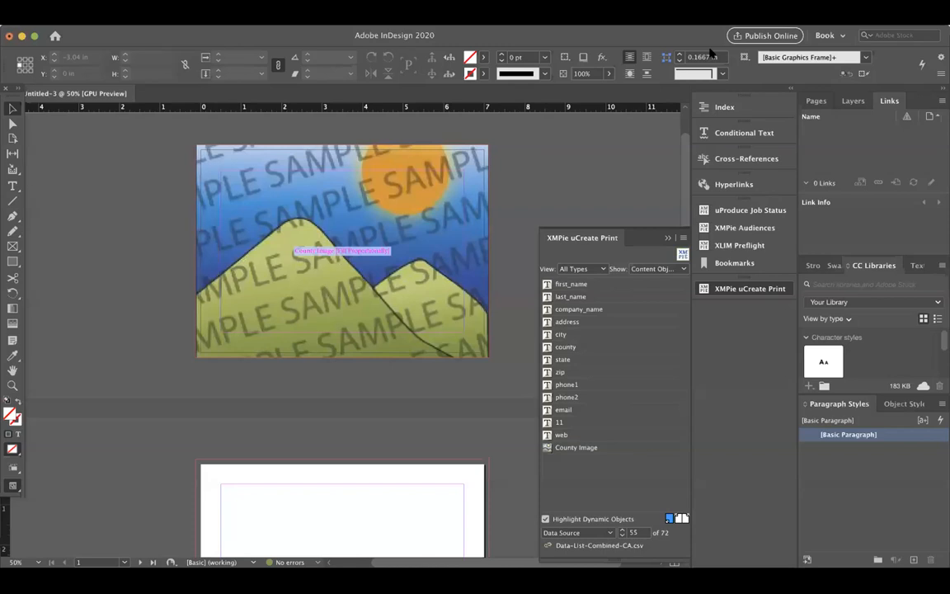
pyautogui.click(622, 534)
pyautogui.click(621, 531)
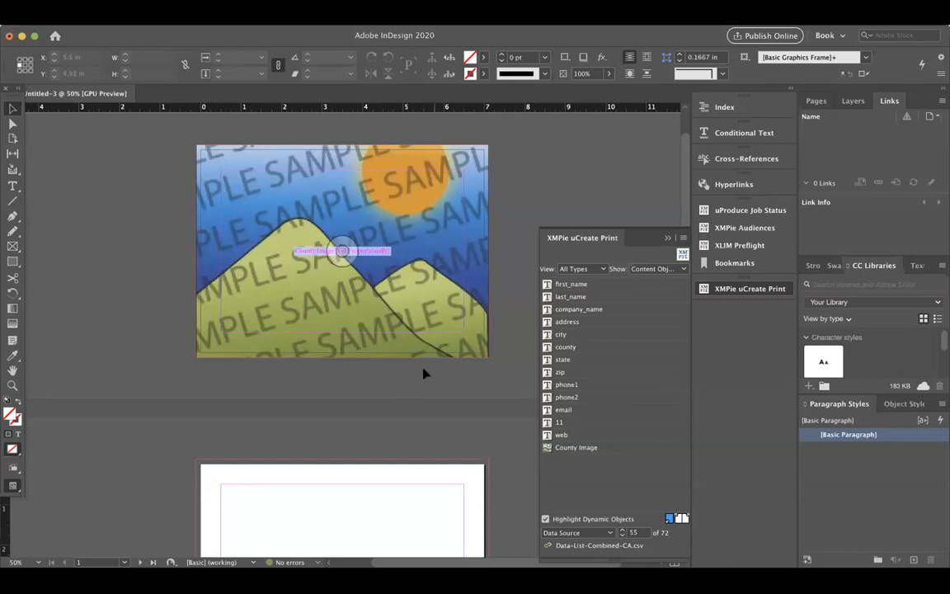
pyautogui.rightClick(568, 446)
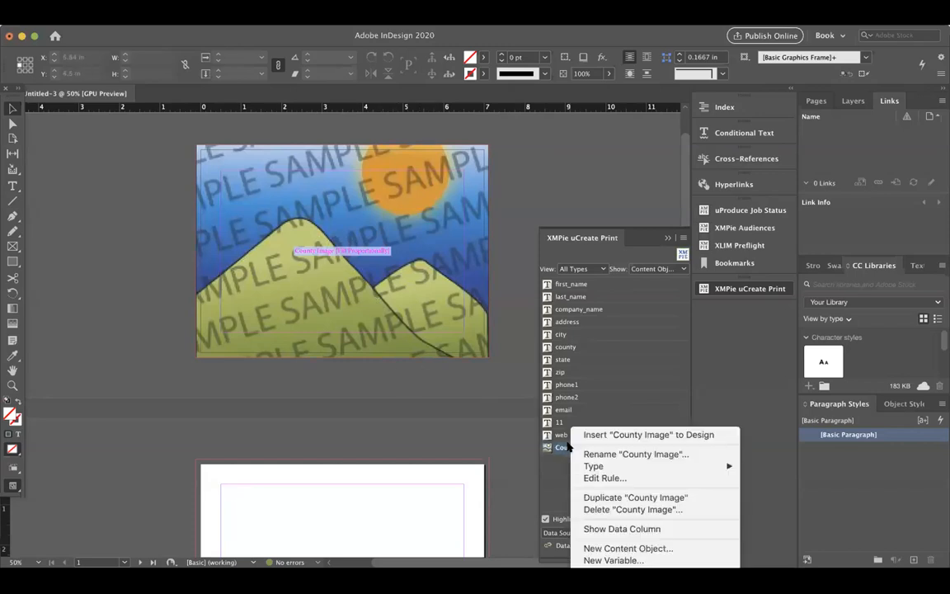
pyautogui.click(610, 478)
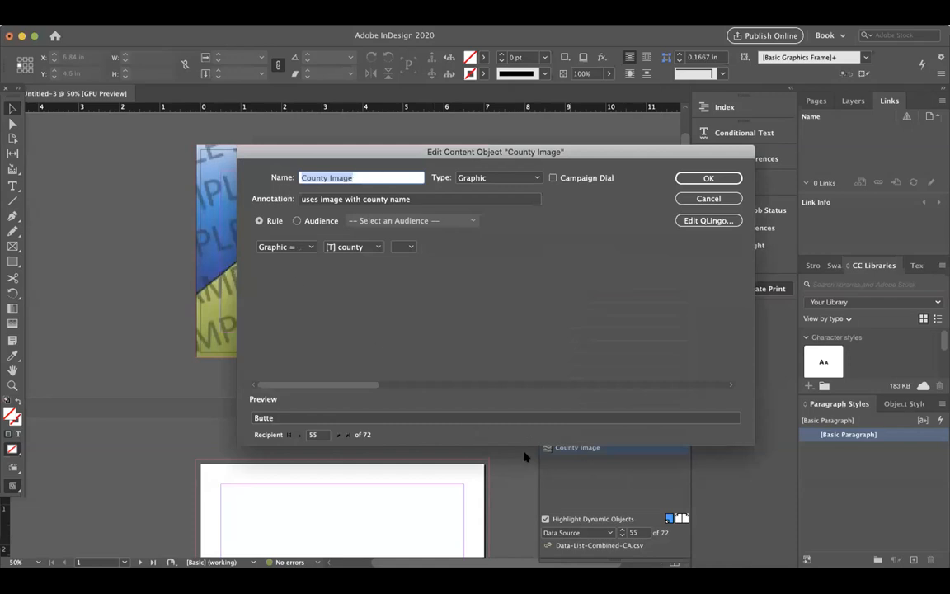
pyautogui.press('Return')
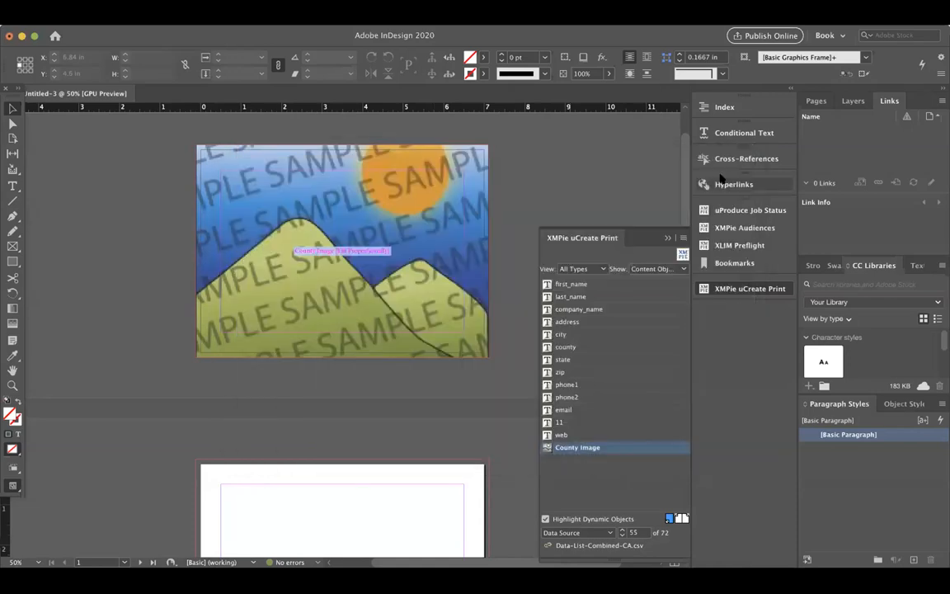
# Step: Compare the page 1 image of record 55 with those of neighbouring records 54 and 56, ending on record 55
pyautogui.click(619, 535)
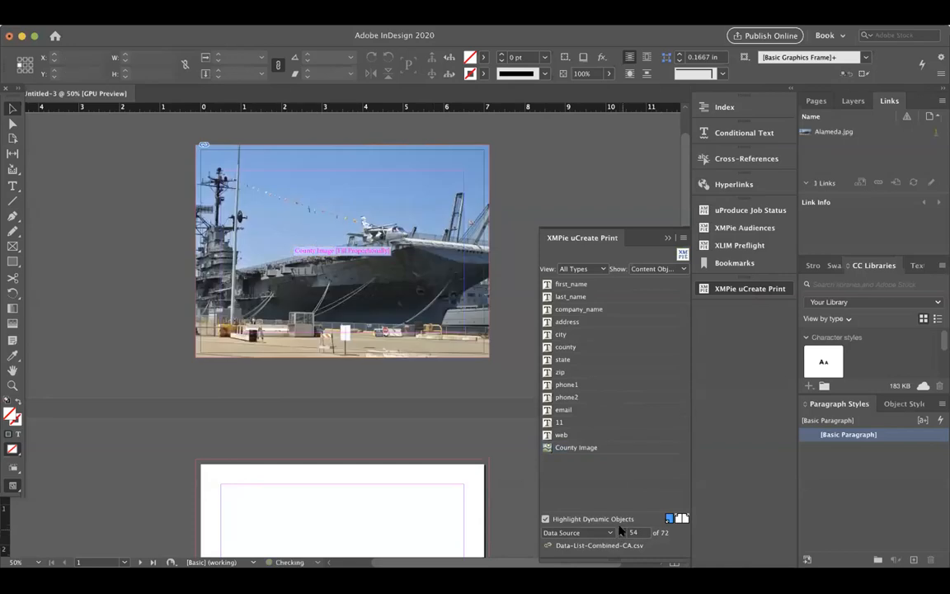
pyautogui.click(622, 531)
pyautogui.click(622, 531)
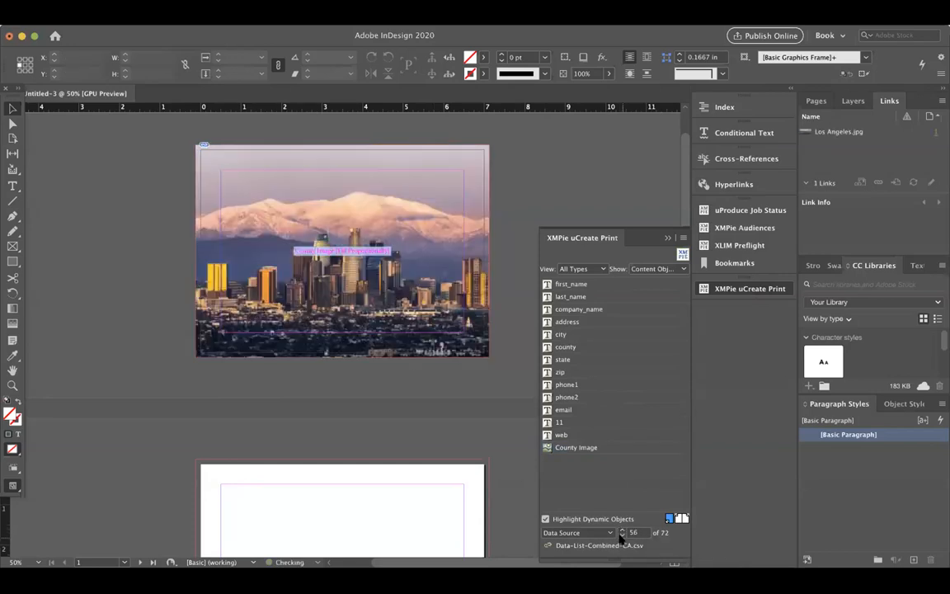
pyautogui.click(622, 536)
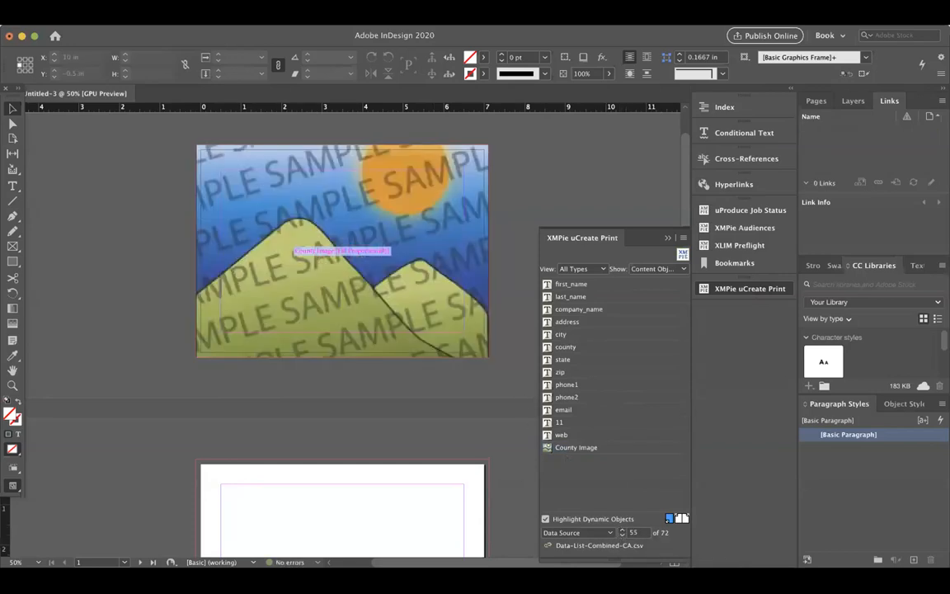
# Step: Switch to Finder, view a quick preview of Butte.jpg in the County Images folder, and close the preview
pyautogui.press('super+a')
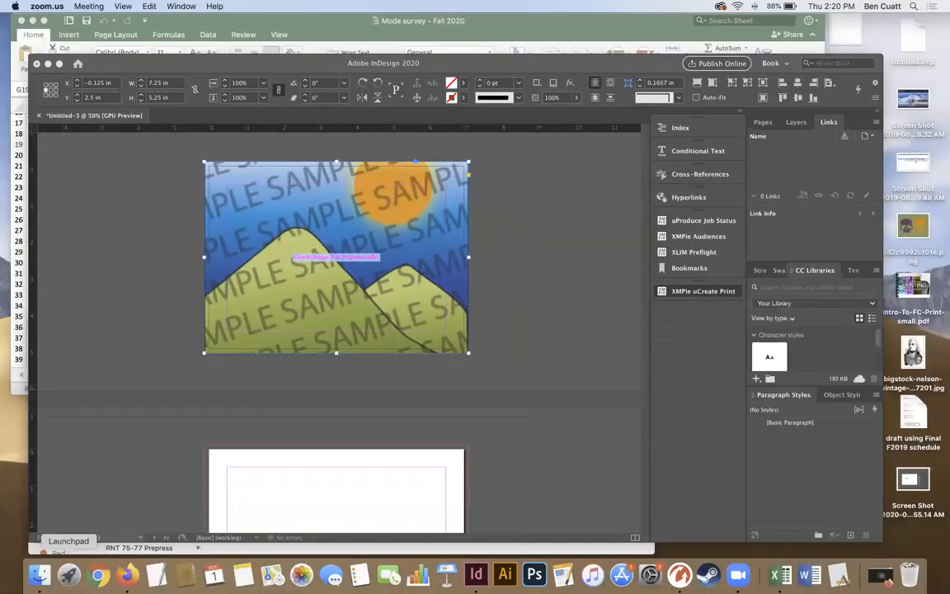
pyautogui.click(39, 575)
pyautogui.press('space')
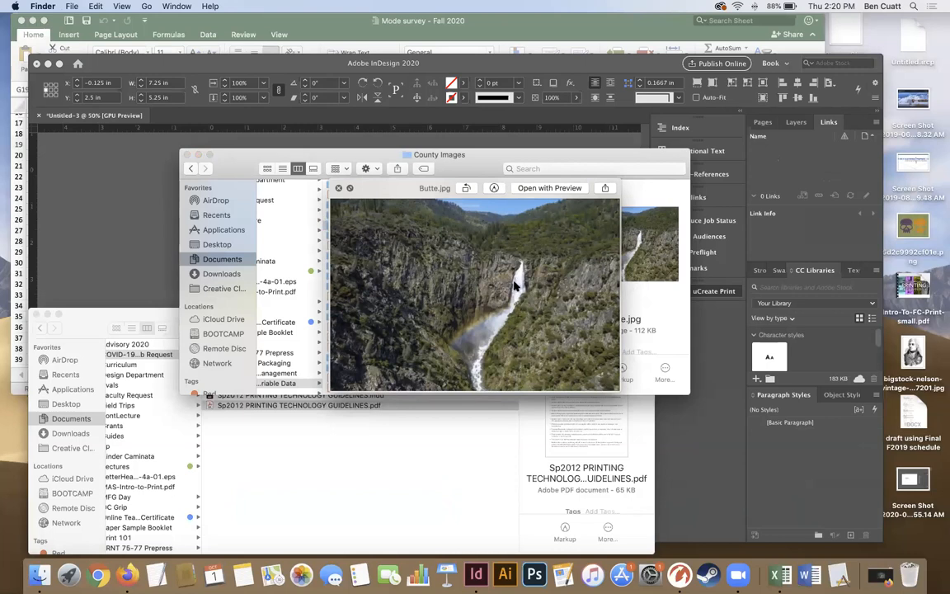
pyautogui.click(338, 188)
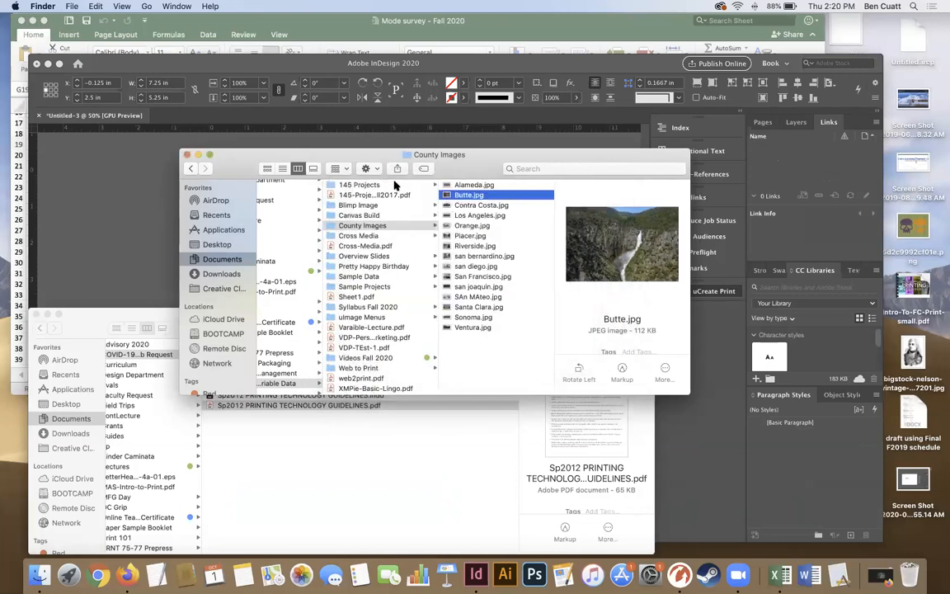
# Step: Switch back to InDesign and recheck the page 1 county image for record 55 by leaving and returning to it
pyautogui.click(105, 161)
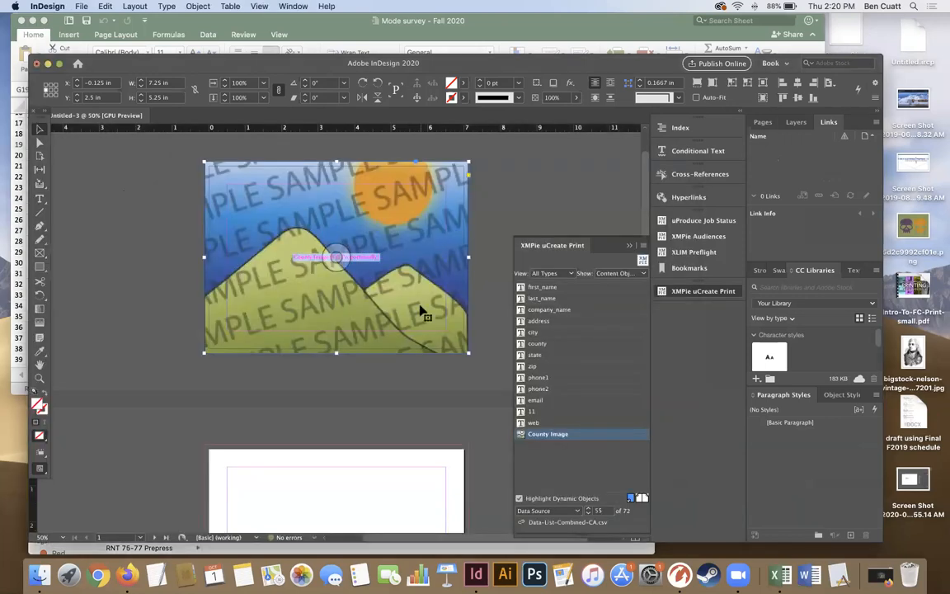
pyautogui.click(588, 513)
pyautogui.click(588, 508)
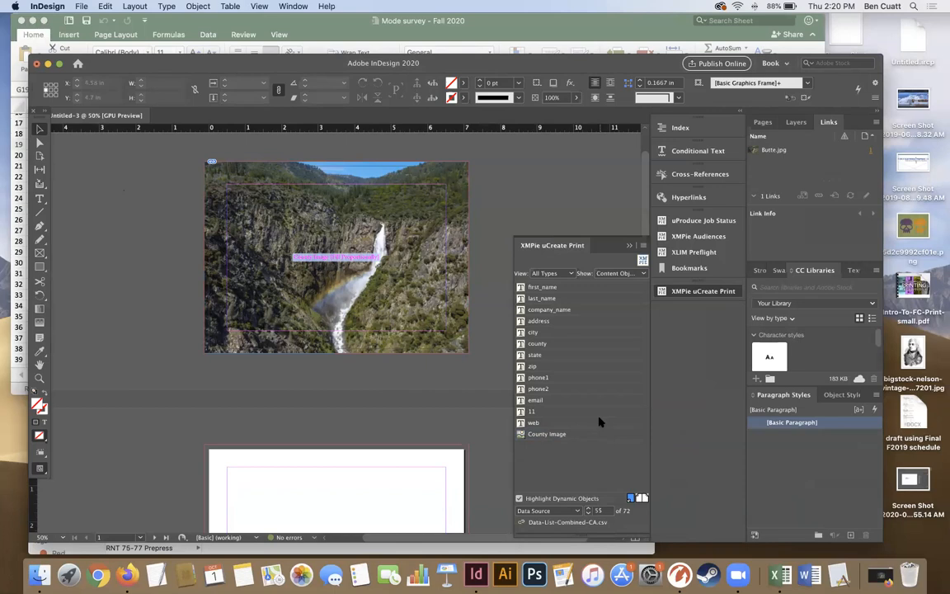
# Step: Compare the page 1 images of records 56 and 57, and continue through the following records to record 60
pyautogui.click(588, 510)
pyautogui.click(588, 509)
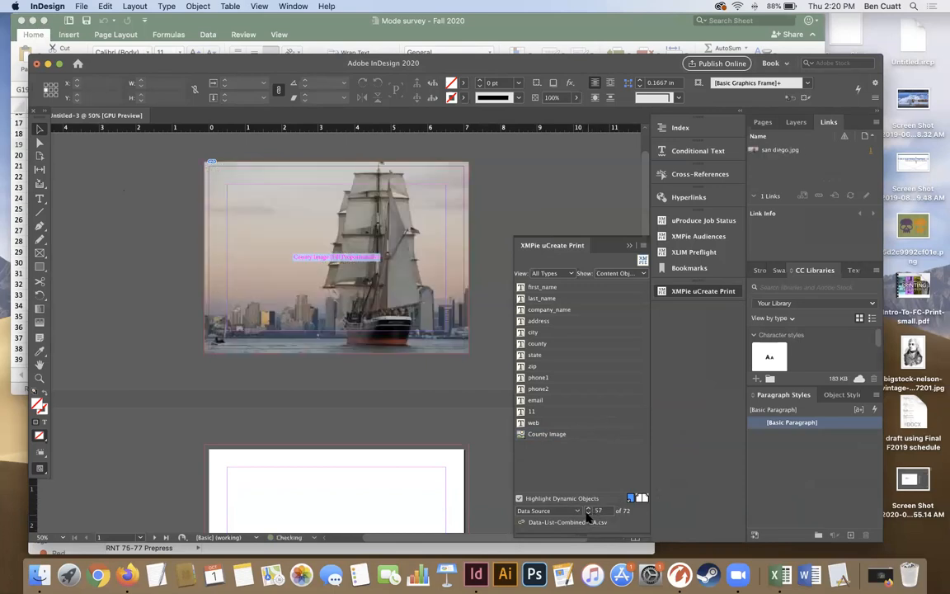
pyautogui.click(588, 514)
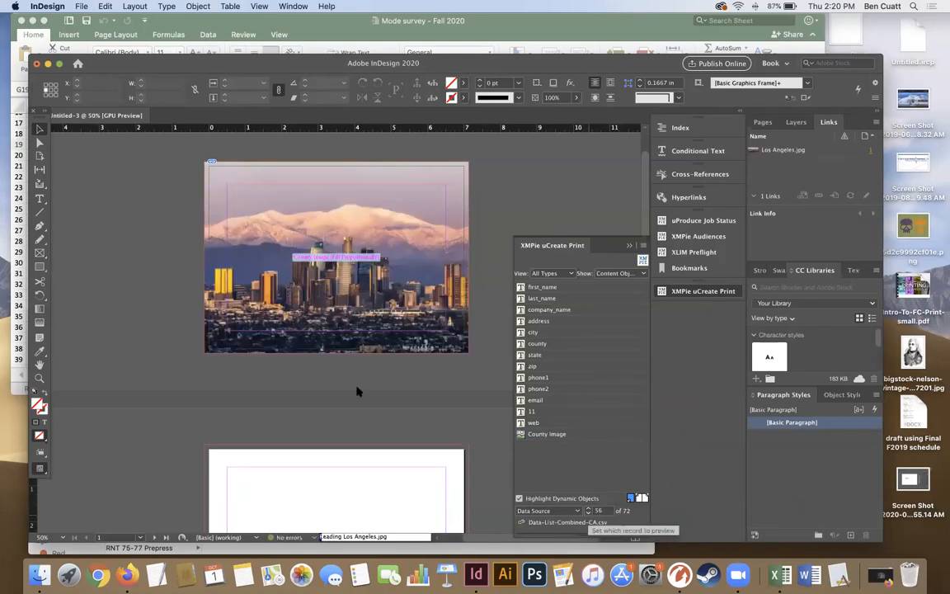
pyautogui.click(588, 510)
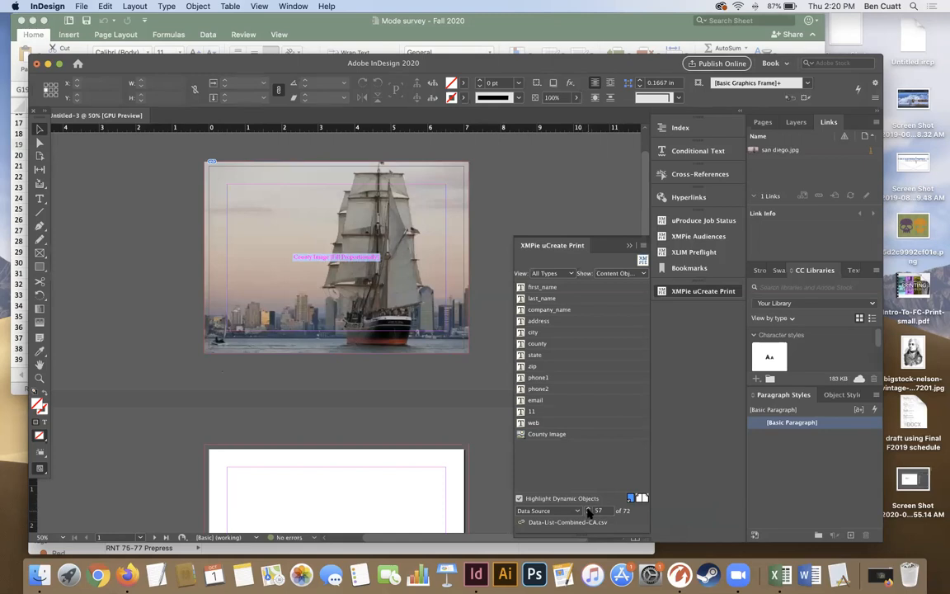
pyautogui.click(588, 514)
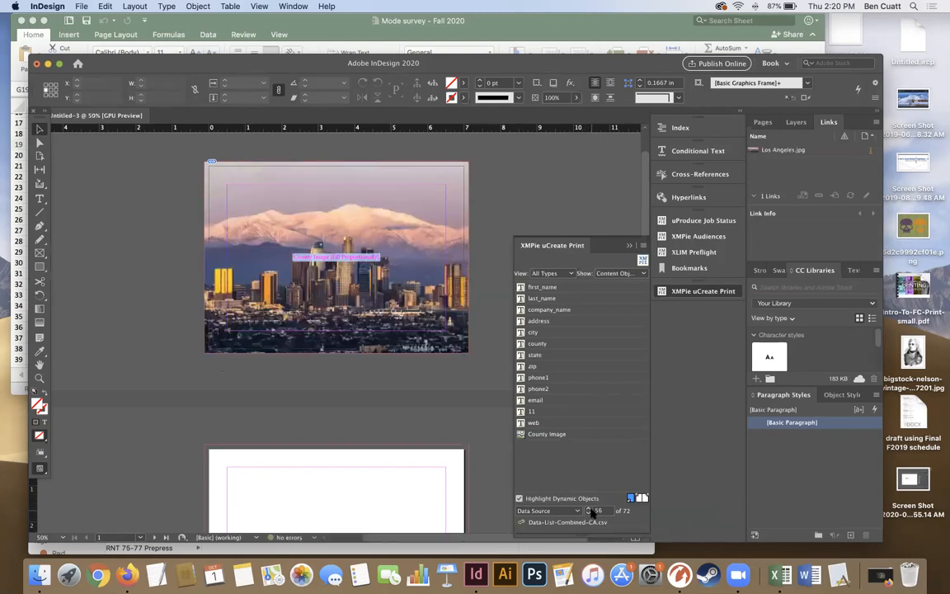
pyautogui.click(589, 510)
pyautogui.click(591, 513)
pyautogui.click(589, 510)
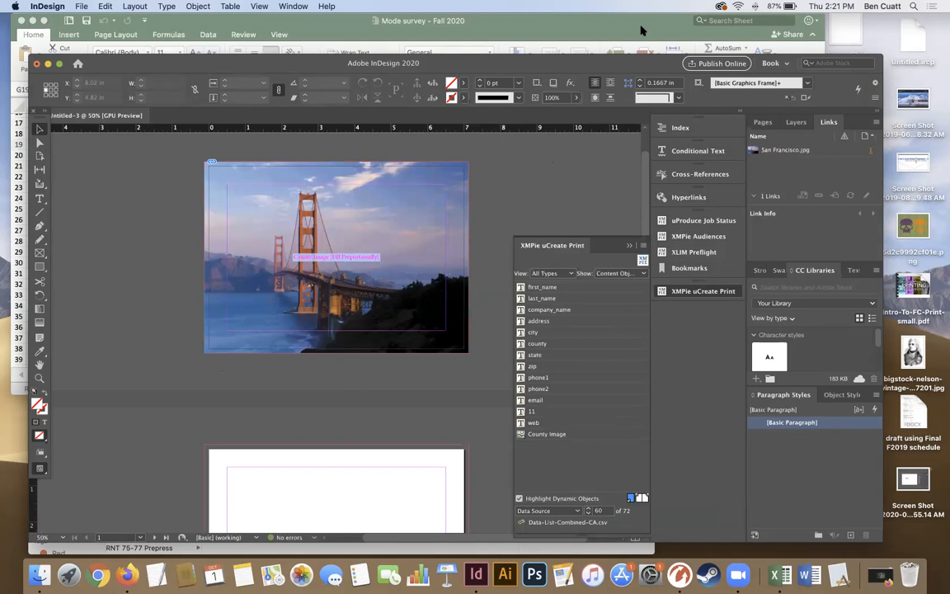
# Step: Examine the page 1 images of the records after 60 through the end of the data source, ending on record 72
pyautogui.click(336, 257)
pyautogui.click(588, 508)
pyautogui.click(589, 510)
pyautogui.click(589, 509)
pyautogui.click(588, 510)
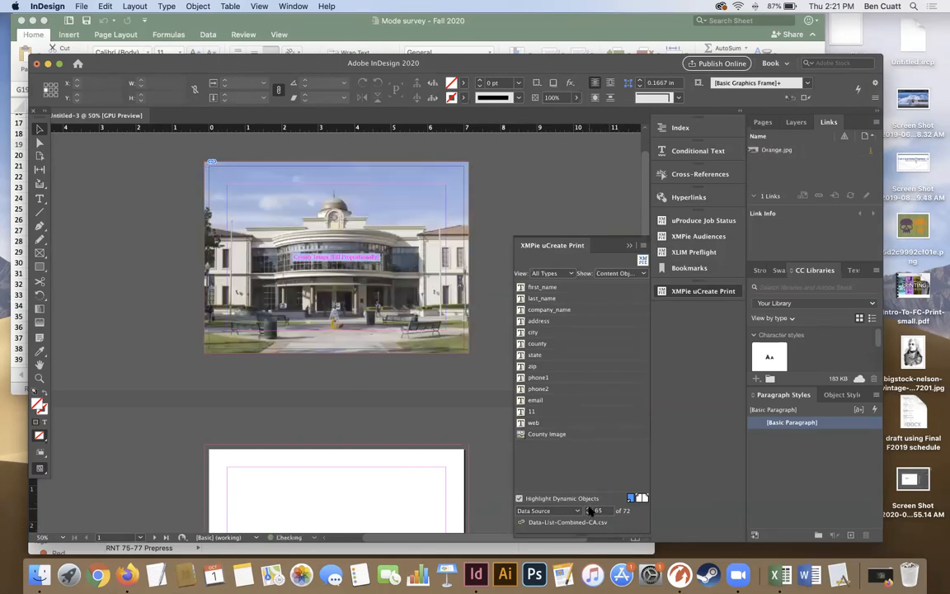
pyautogui.click(589, 509)
pyautogui.click(589, 510)
pyautogui.click(589, 510)
pyautogui.click(589, 510)
pyautogui.click(589, 510)
pyautogui.click(589, 510)
pyautogui.click(589, 510)
pyautogui.click(589, 510)
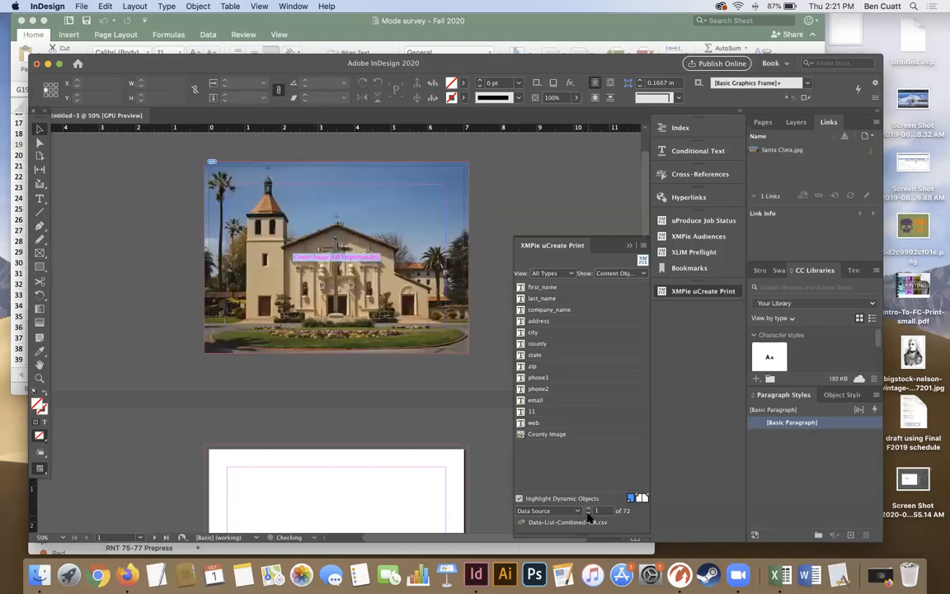
pyautogui.click(590, 514)
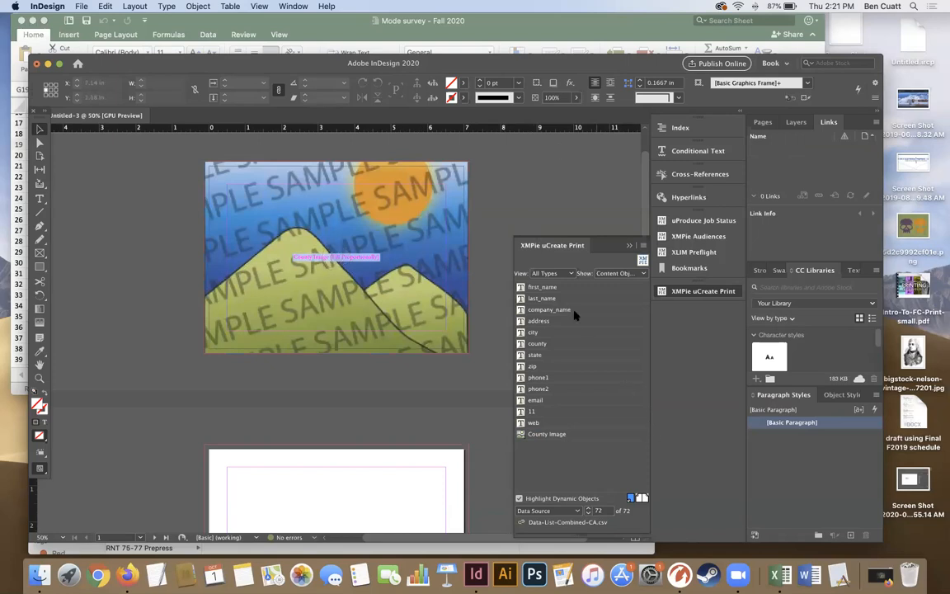
# Step: Examine the rule of the county text content object for recipient 72 and close the rule editor without changes
pyautogui.rightClick(538, 344)
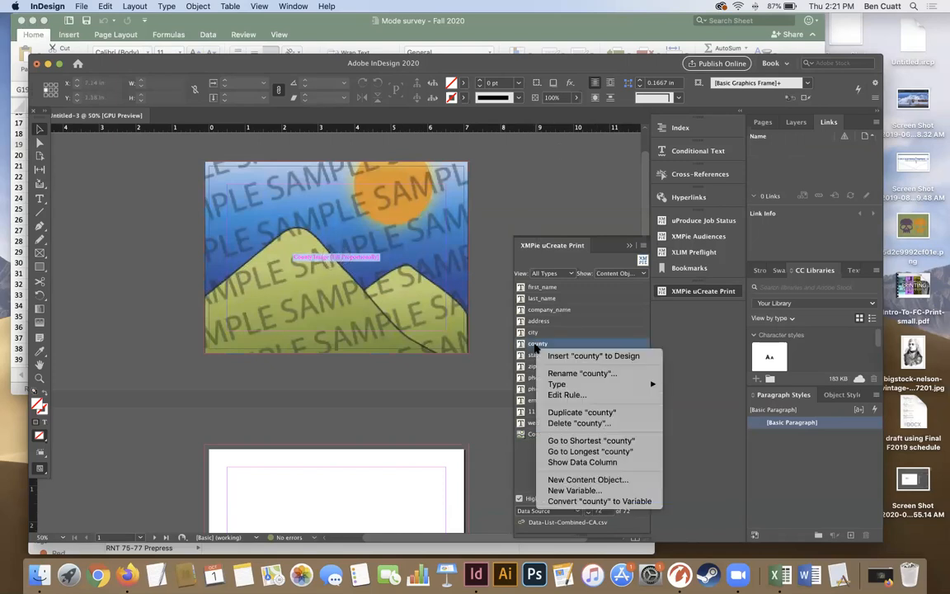
pyautogui.click(577, 395)
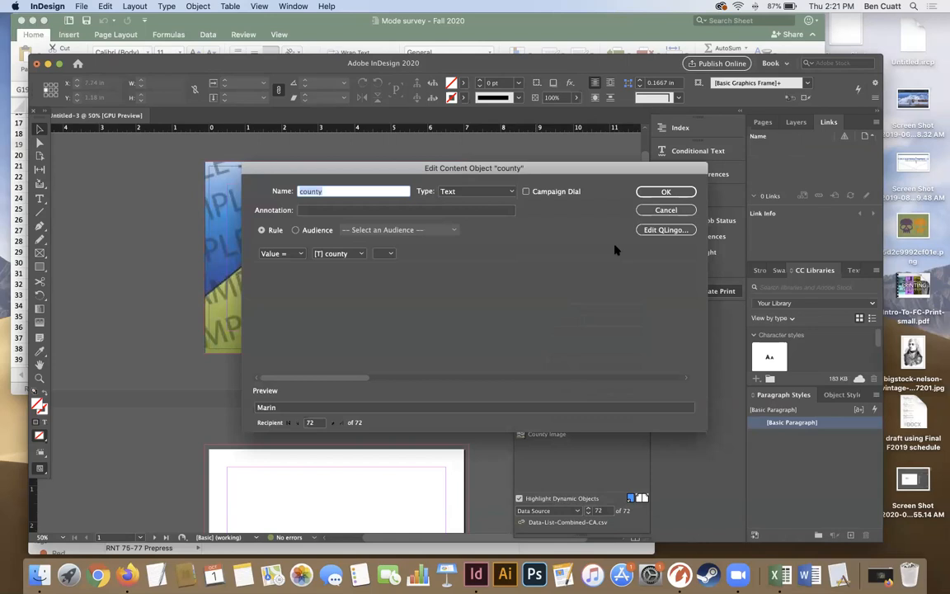
pyautogui.click(652, 211)
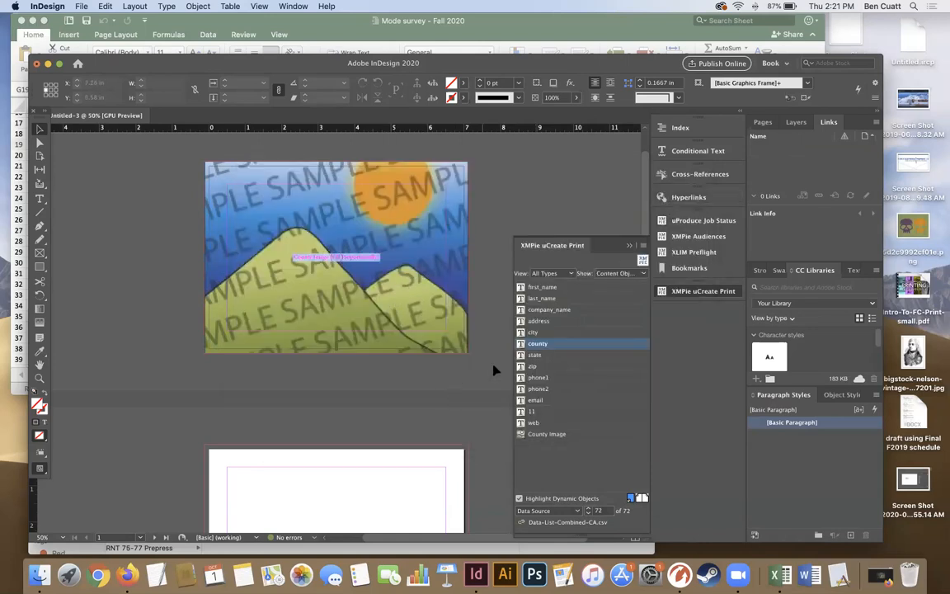
# Step: Examine the page 1 county images from record 1 through record 9, and go back to record 8
pyautogui.click(588, 511)
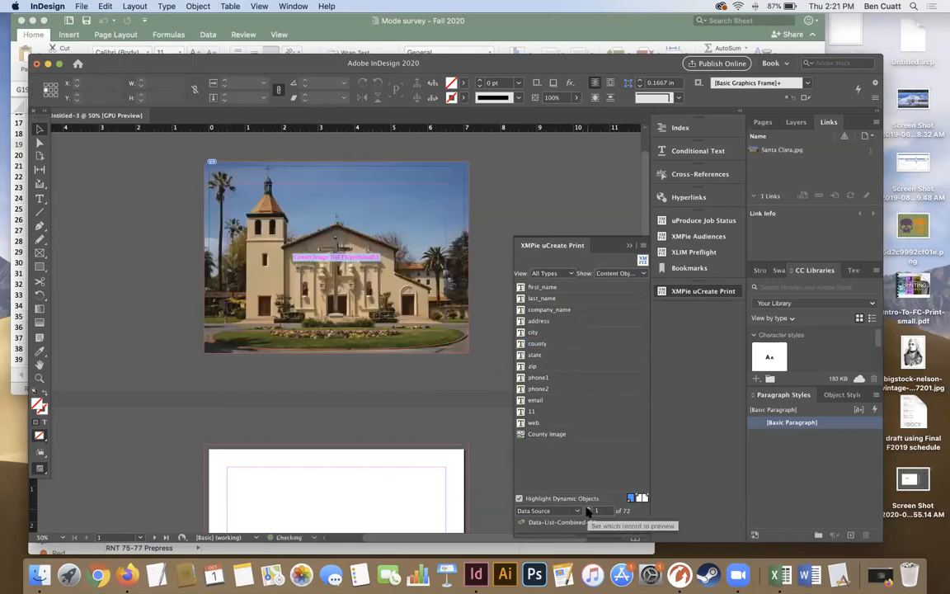
pyautogui.click(587, 512)
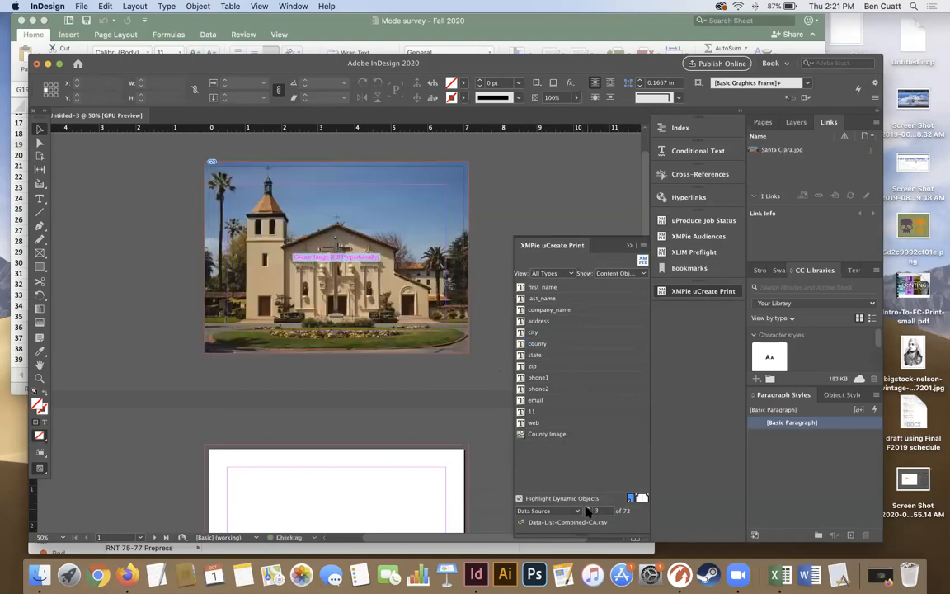
pyautogui.click(588, 510)
pyautogui.click(588, 510)
pyautogui.click(587, 510)
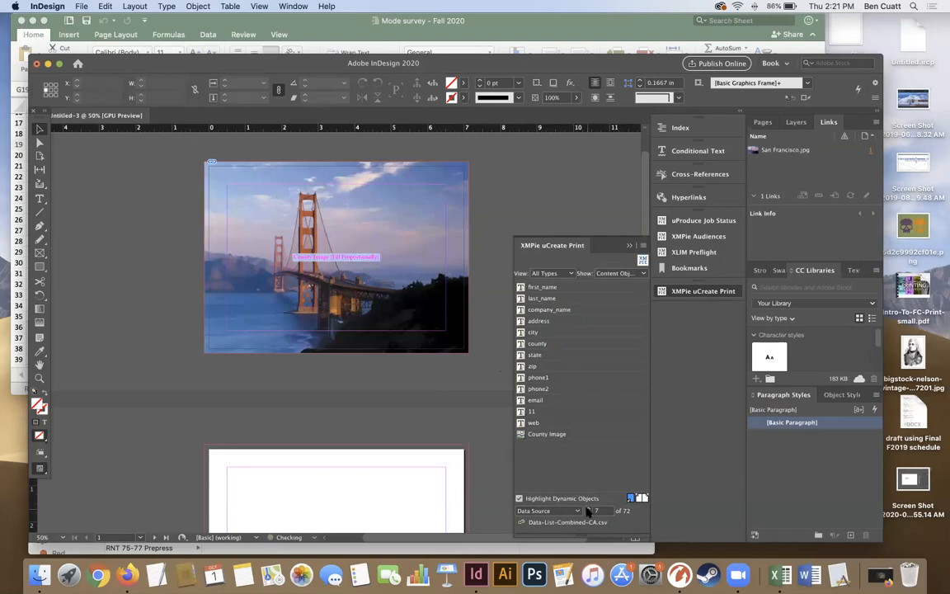
pyautogui.click(588, 510)
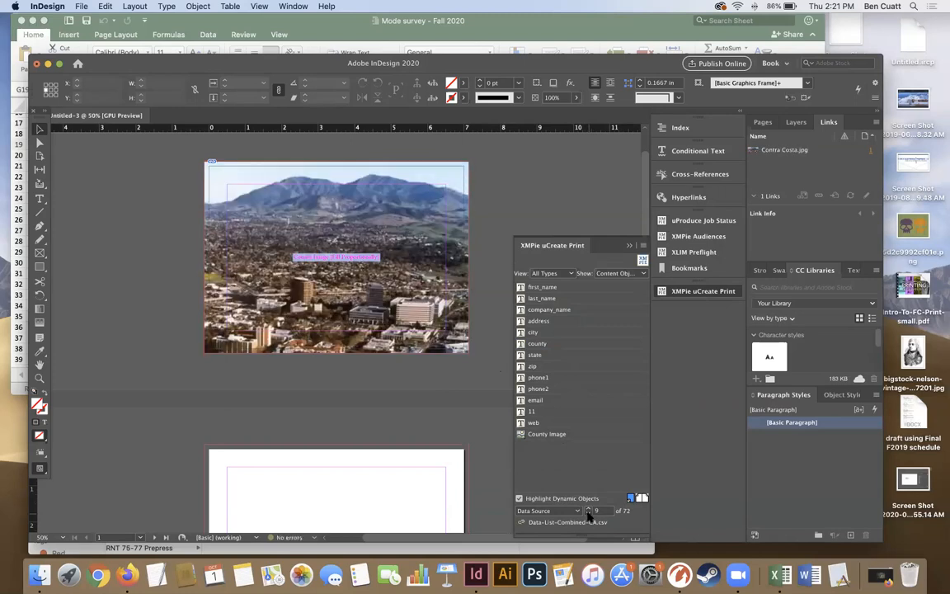
pyautogui.click(588, 514)
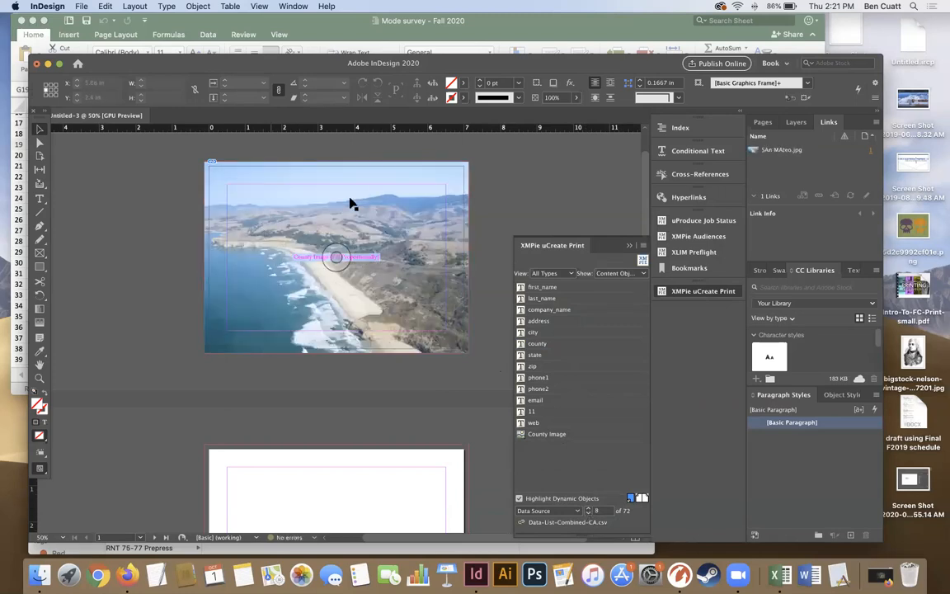